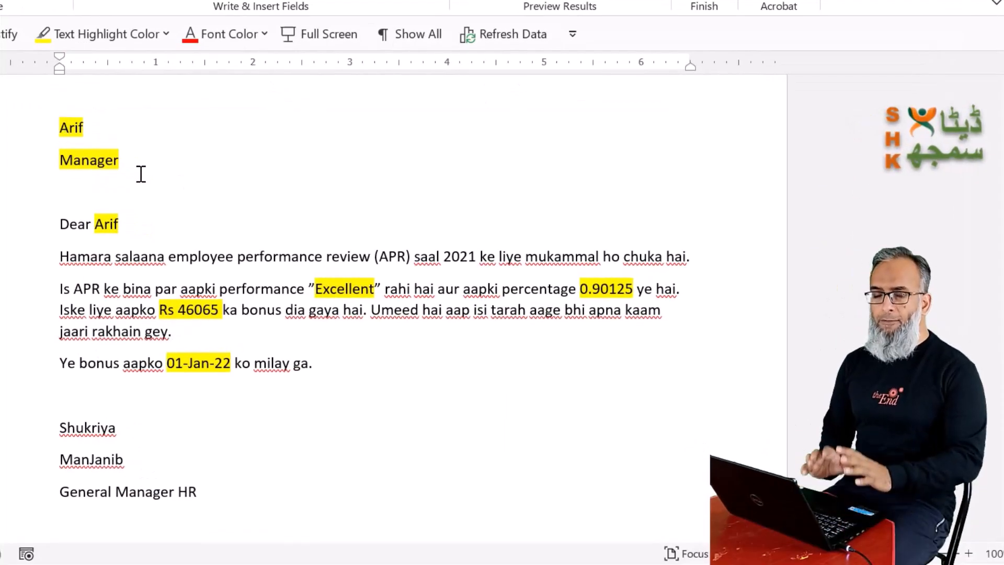
- Examine how the Bonus, %age and Date values are formatted in the employee table of the Excel workbook
{"action": "left_click", "coordinate": [140, 172]}
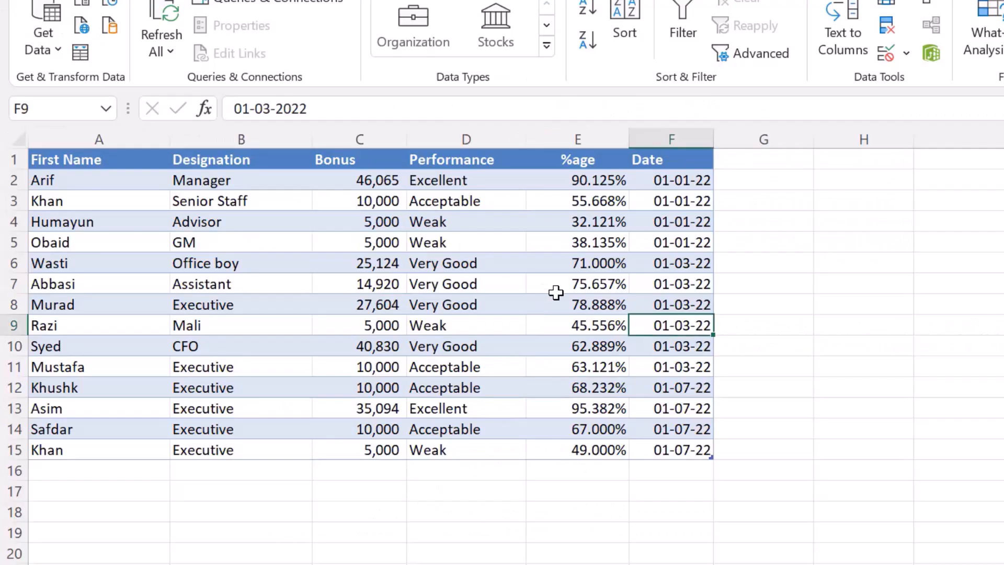
{"action": "left_click", "coordinate": [556, 292]}
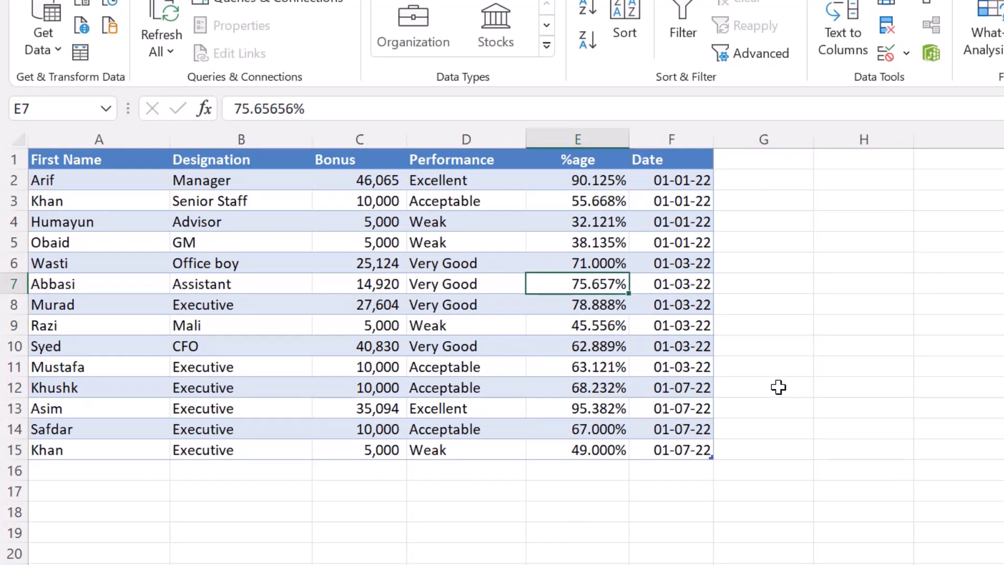
{"action": "left_click", "coordinate": [595, 175]}
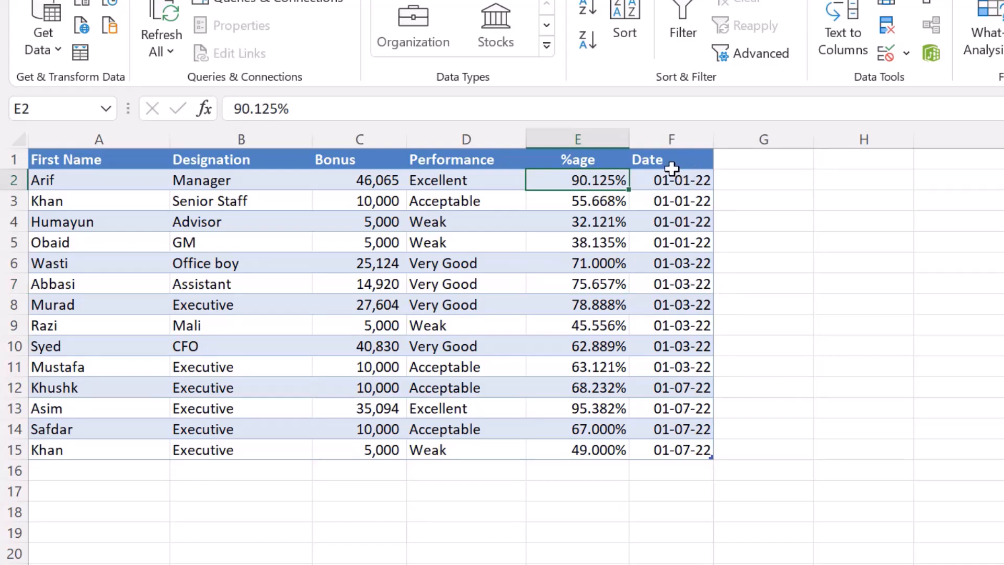
{"action": "left_click", "coordinate": [633, 240]}
{"action": "left_click", "coordinate": [679, 201]}
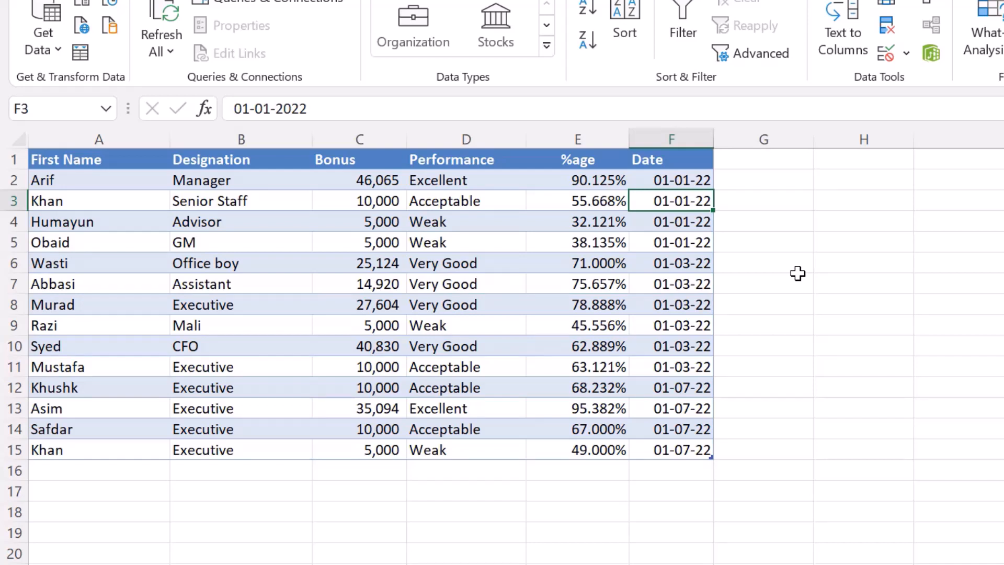
{"action": "key", "text": "Left"}
{"action": "key", "text": "Left"}
{"action": "key", "text": "Left"}
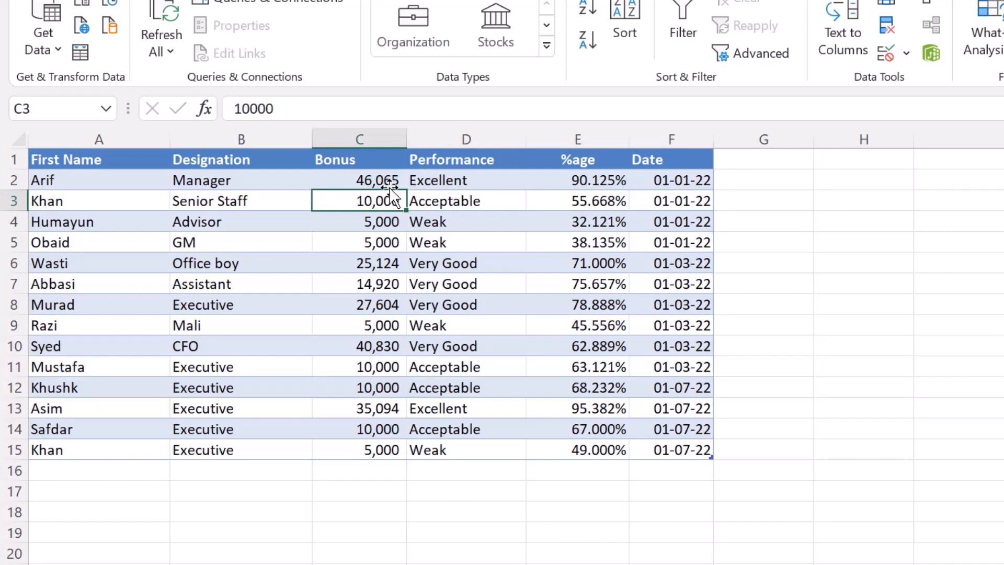
{"action": "left_click", "coordinate": [578, 201]}
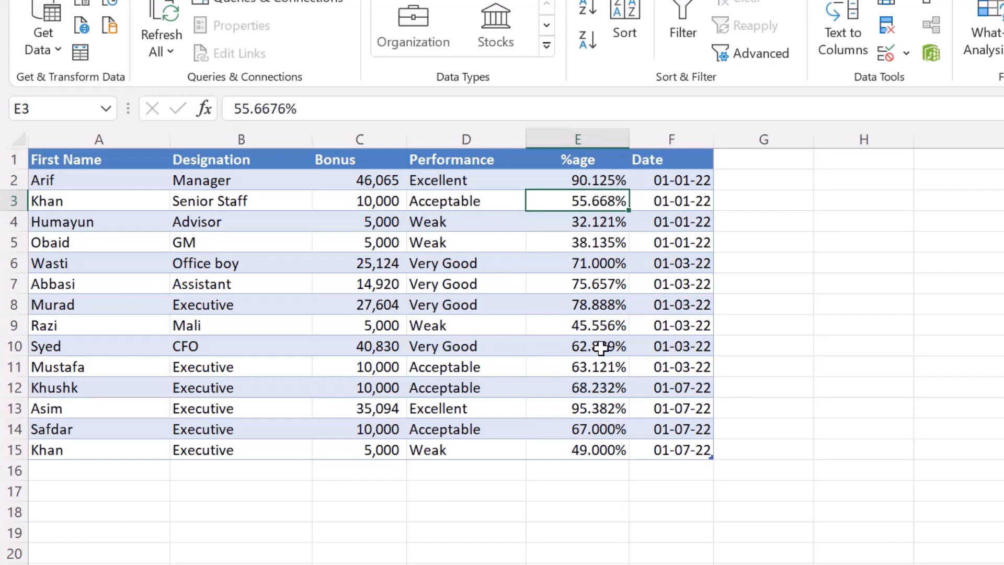
{"action": "left_click", "coordinate": [678, 220]}
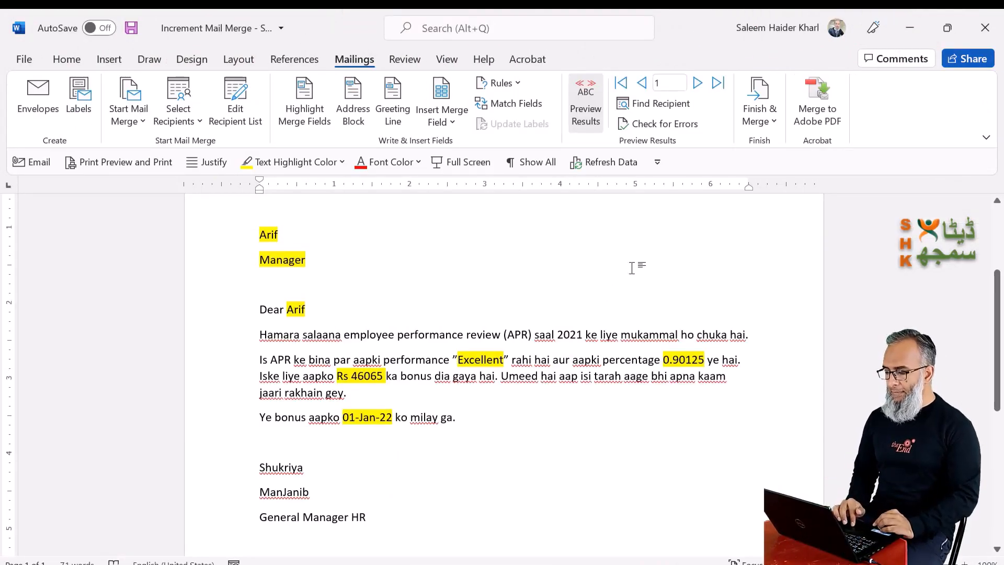
- Preview the merged letters for records 2 and 3 in Word and compare record 2's percentage and date with the Excel table
{"action": "left_click", "coordinate": [698, 84]}
{"action": "left_click", "coordinate": [699, 85]}
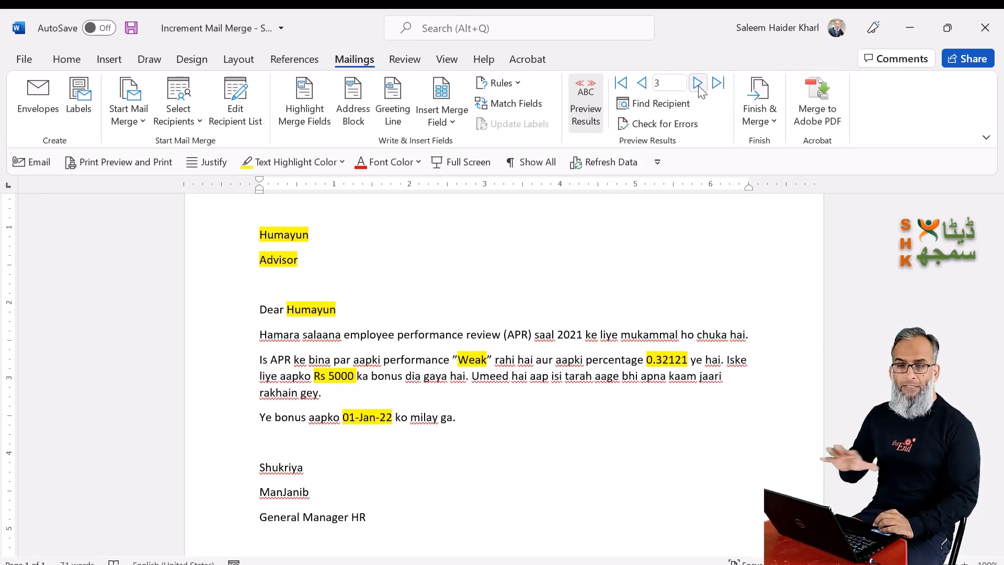
{"action": "left_click", "coordinate": [642, 82]}
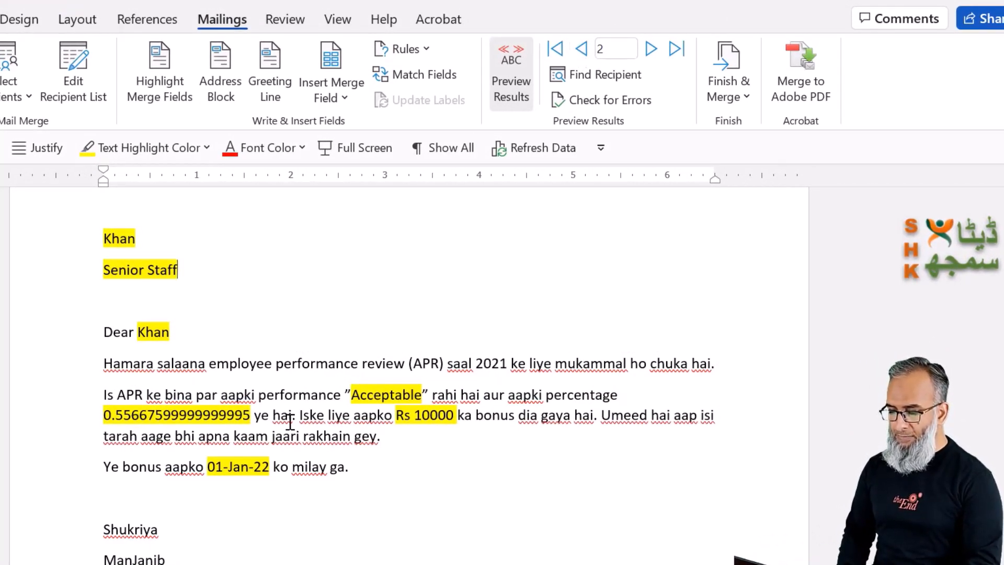
{"action": "left_click", "coordinate": [191, 279]}
{"action": "key", "text": "alt+Tab"}
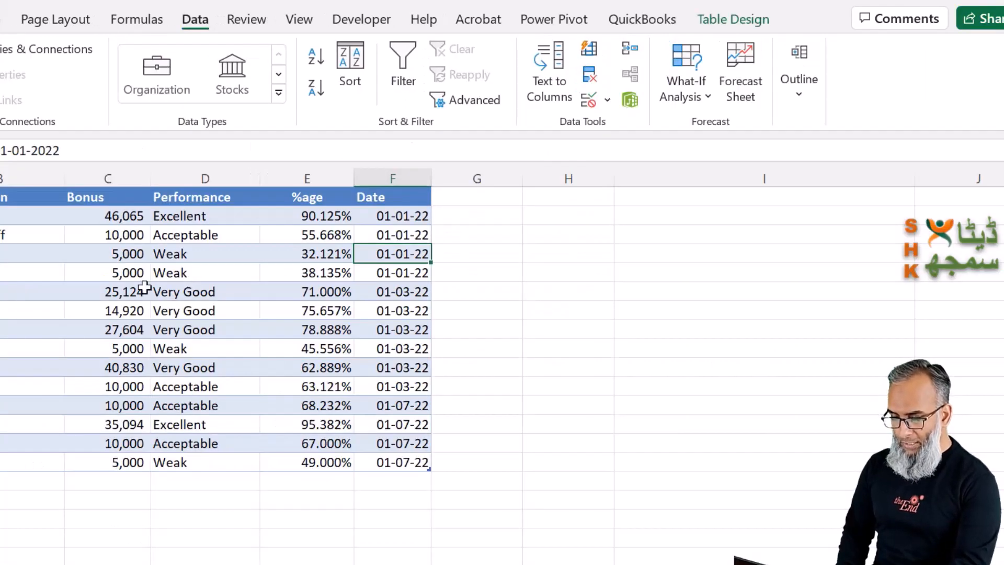
{"action": "left_click", "coordinate": [325, 234]}
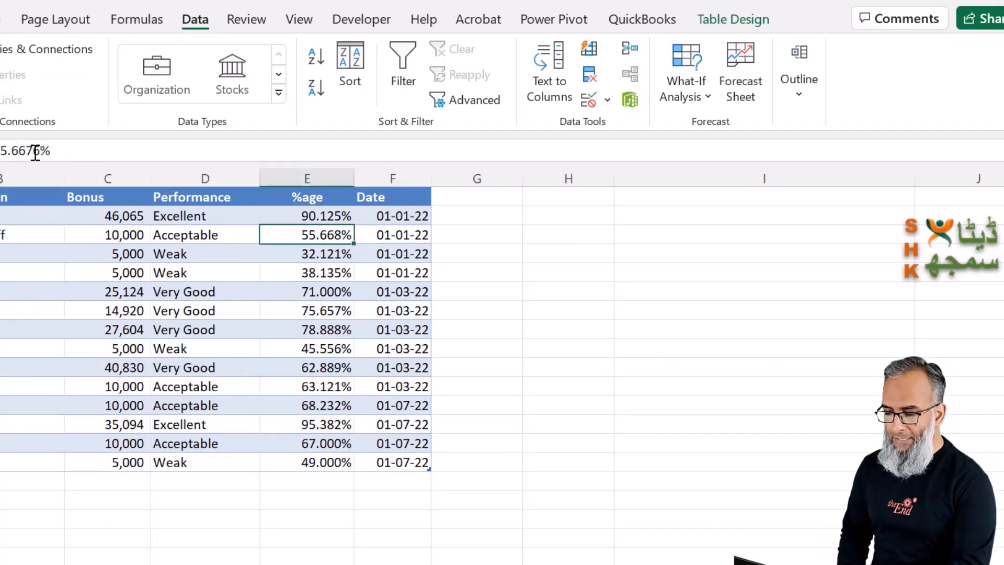
{"action": "key", "text": "alt+Tab"}
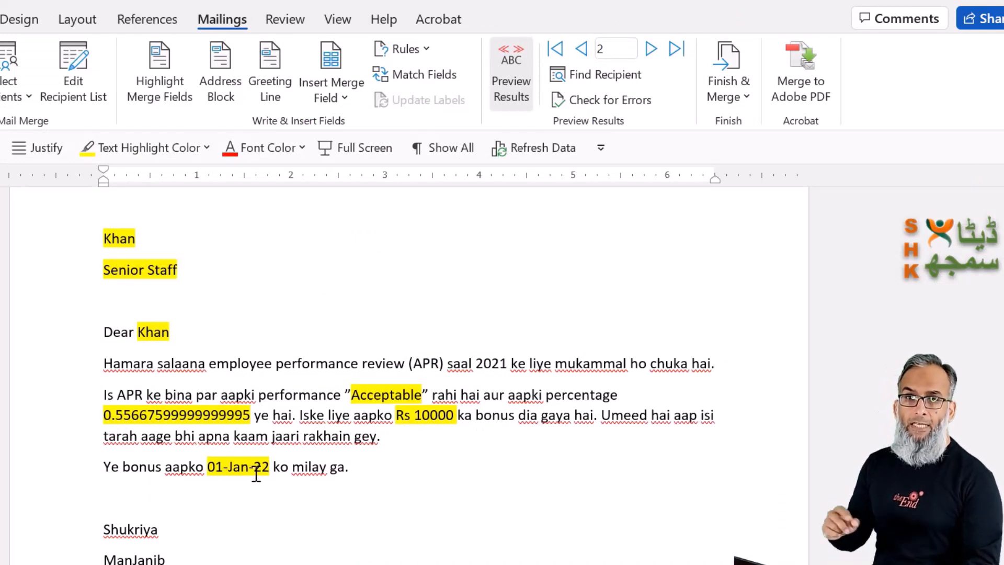
{"action": "key", "text": "alt+Tab"}
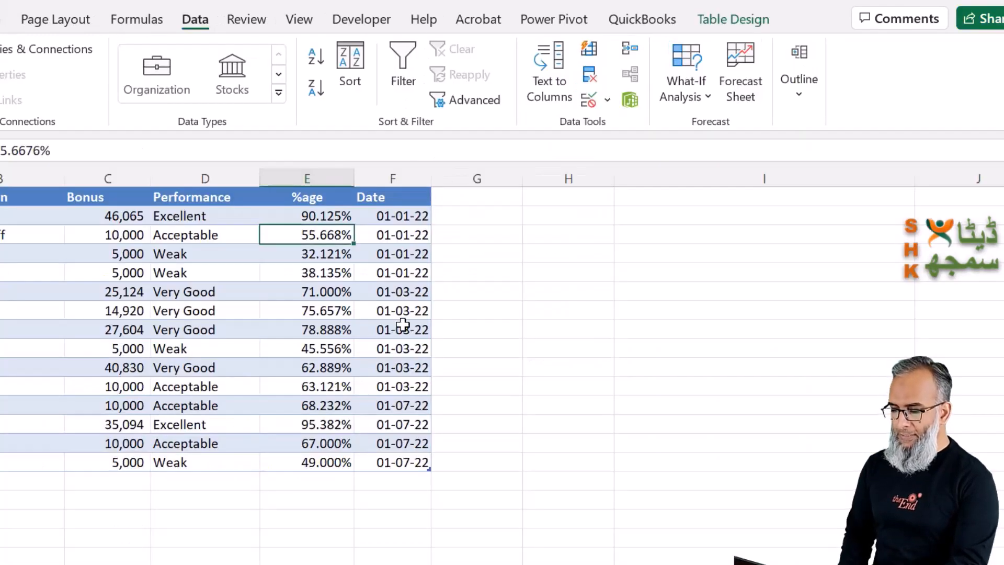
{"action": "key", "text": "alt+Tab"}
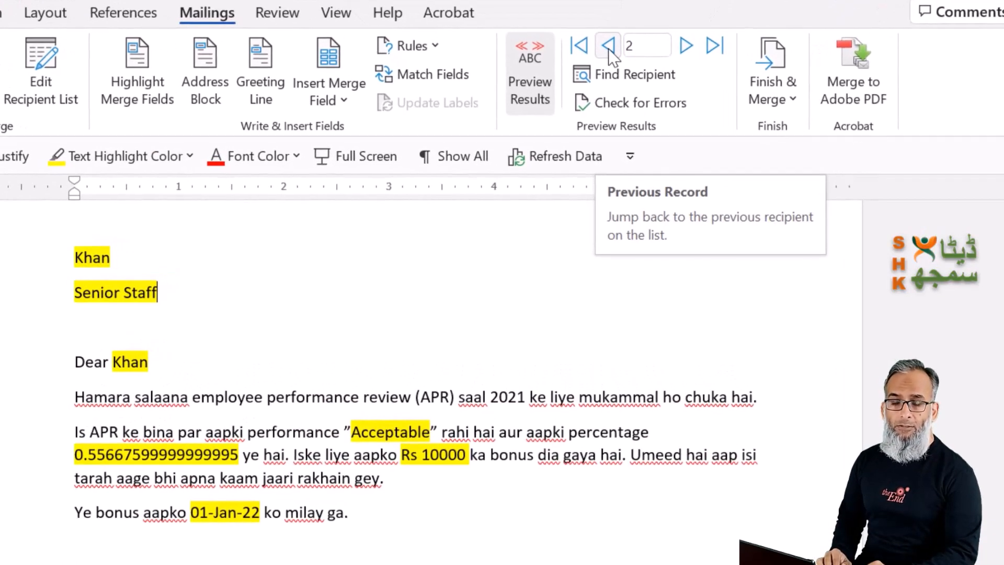
- Return to record 1, add the number format switch \# "0,0" to the Bonus merge field's code, and update the field
{"action": "left_click", "coordinate": [609, 51]}
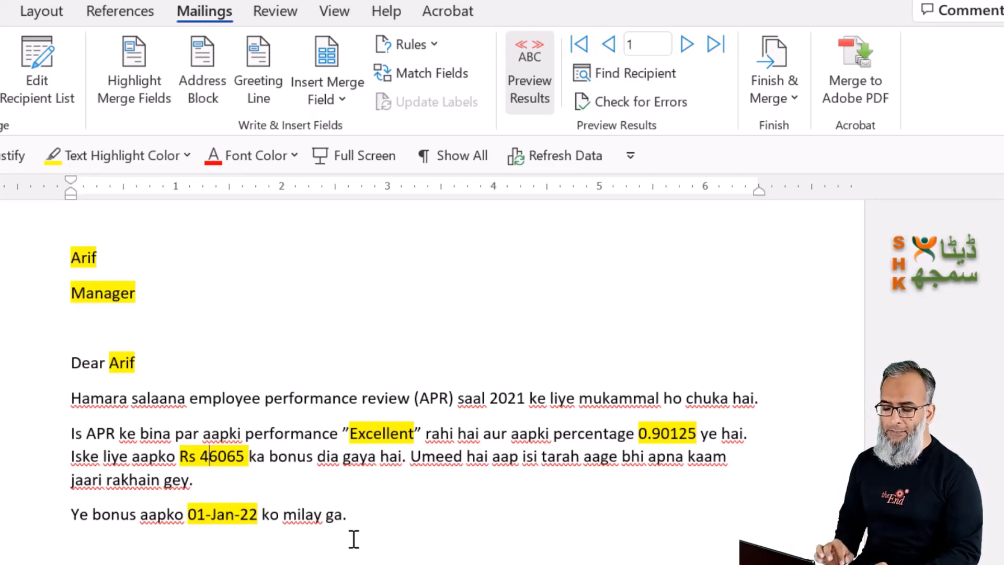
{"action": "left_click", "coordinate": [226, 456]}
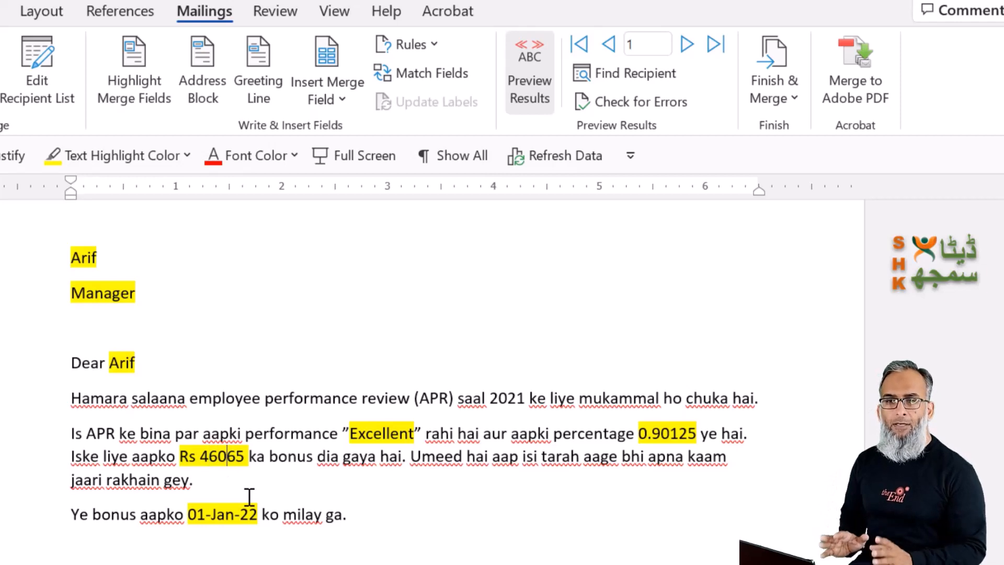
{"action": "key", "text": "shift+F9"}
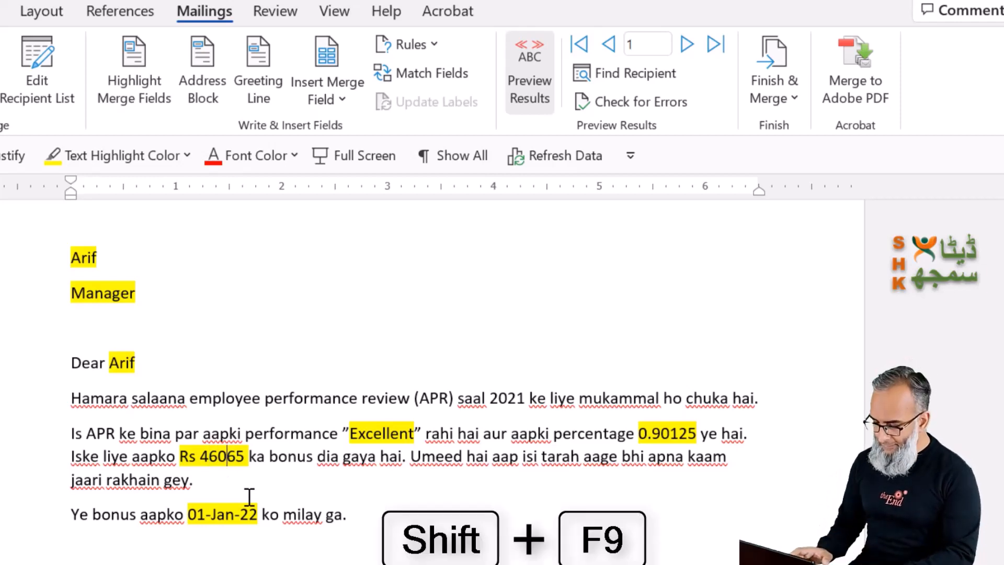
{"action": "key", "text": "shift+F9"}
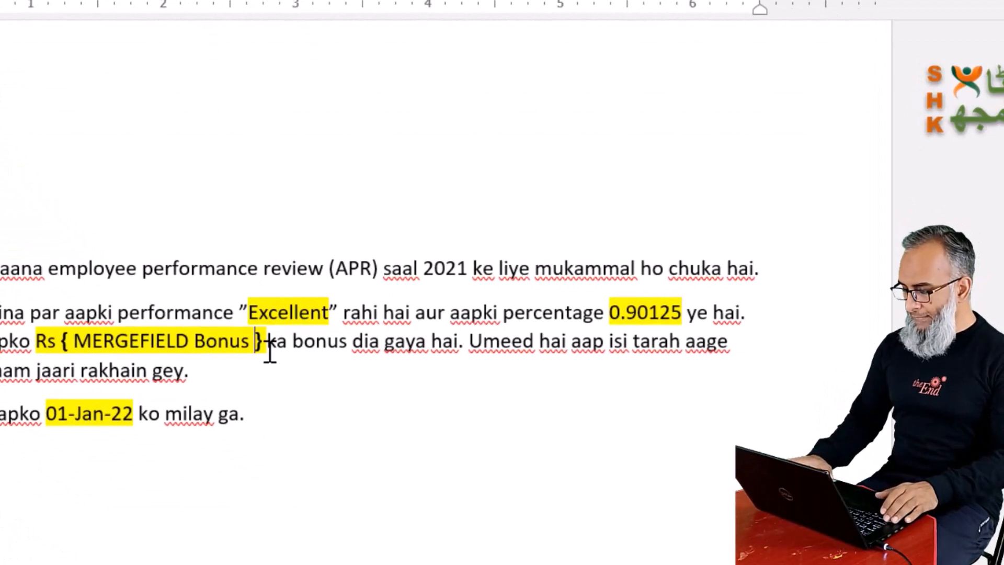
{"action": "type", "text": "\\"}
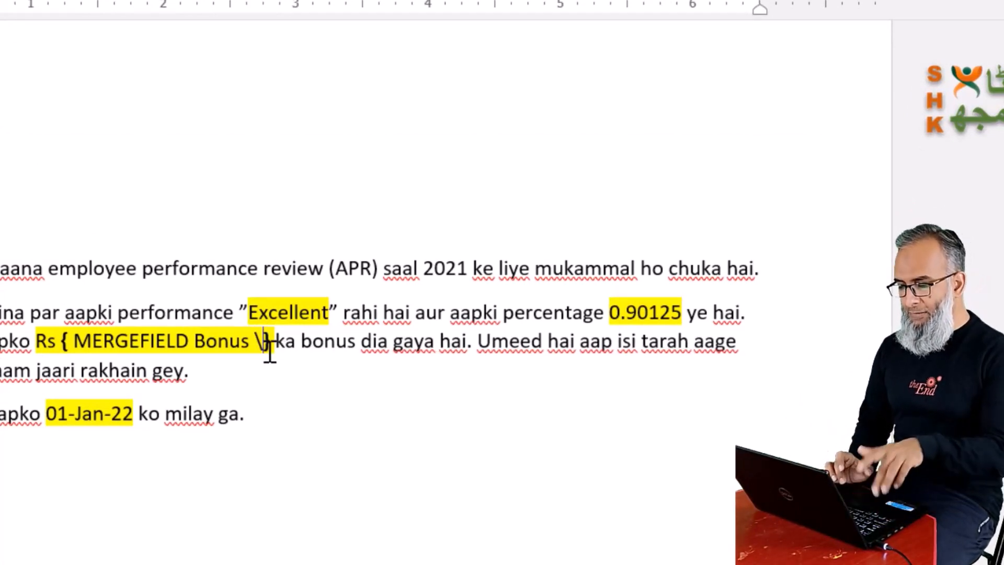
{"action": "type", "text": "#"}
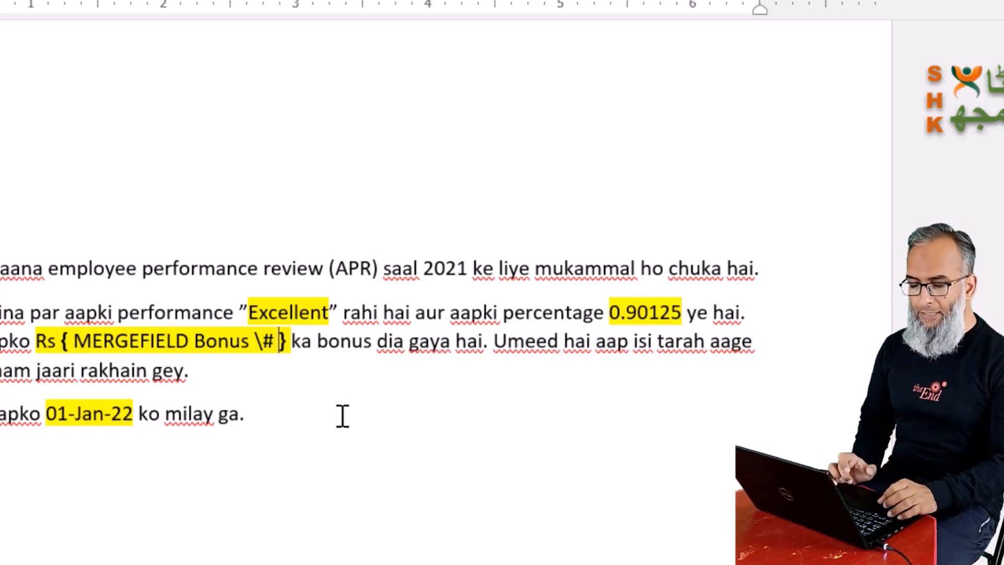
{"action": "type", "text": " \""}
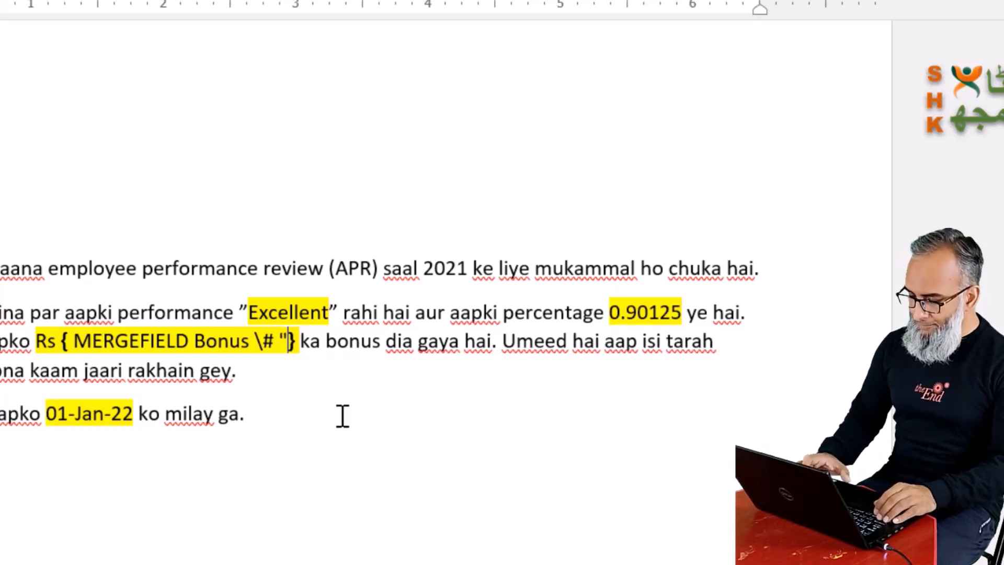
{"action": "type", "text": "0,"}
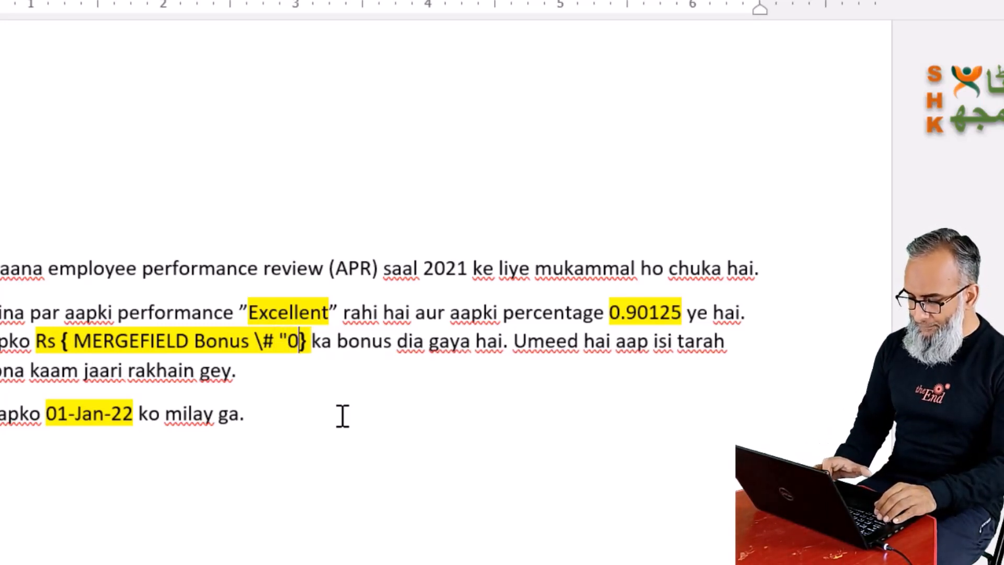
{"action": "type", "text": "0"}
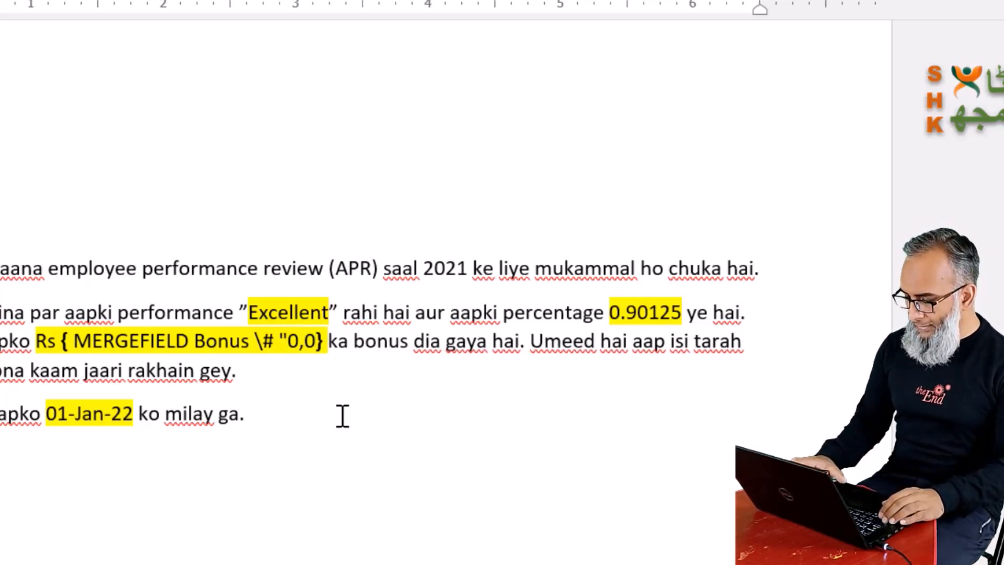
{"action": "type", "text": "\""}
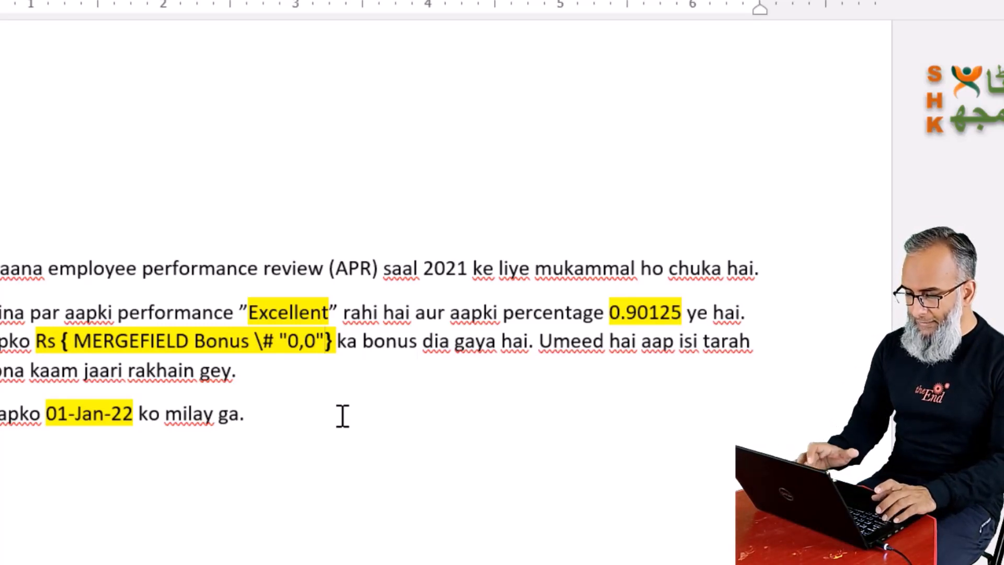
{"action": "key", "text": "F9"}
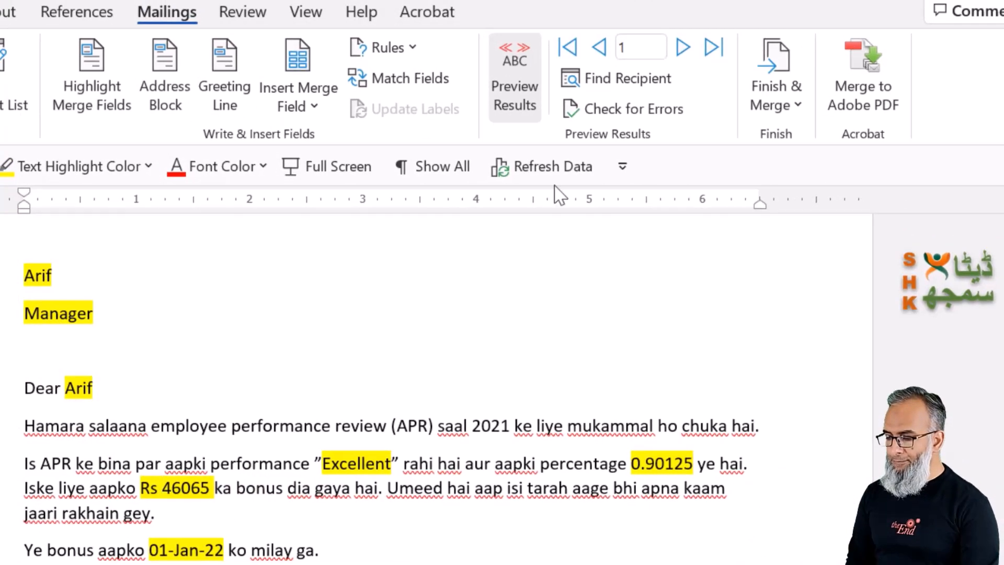
- Browse the merged letter previews through record 5 to check the bonus amount's number format
{"action": "left_click", "coordinate": [683, 48]}
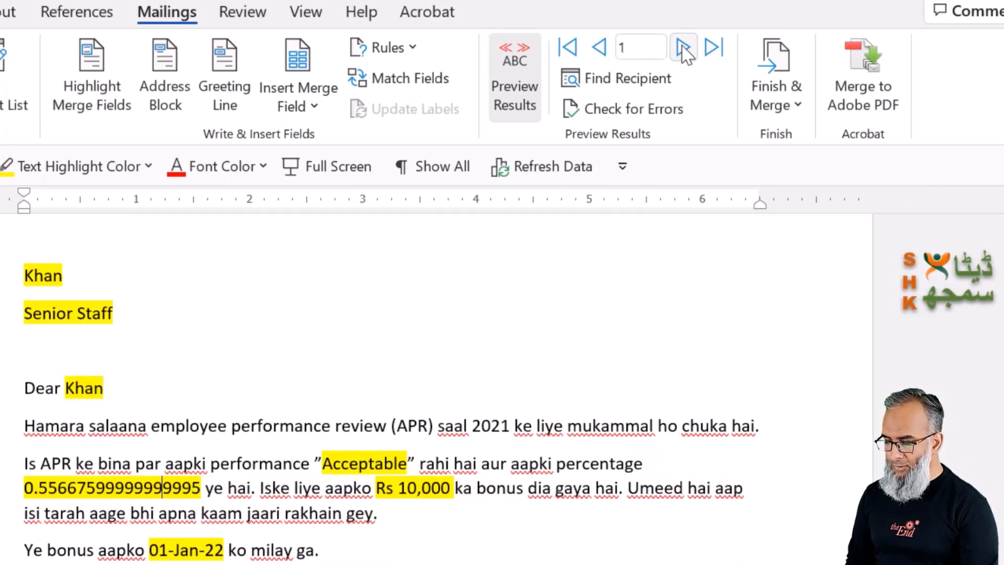
{"action": "left_click", "coordinate": [602, 53]}
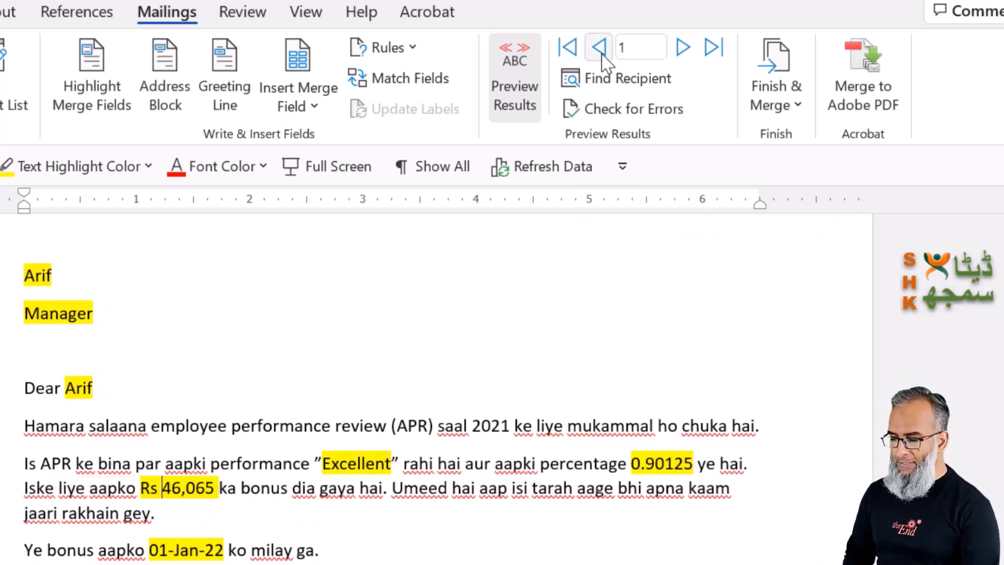
{"action": "left_click", "coordinate": [683, 47]}
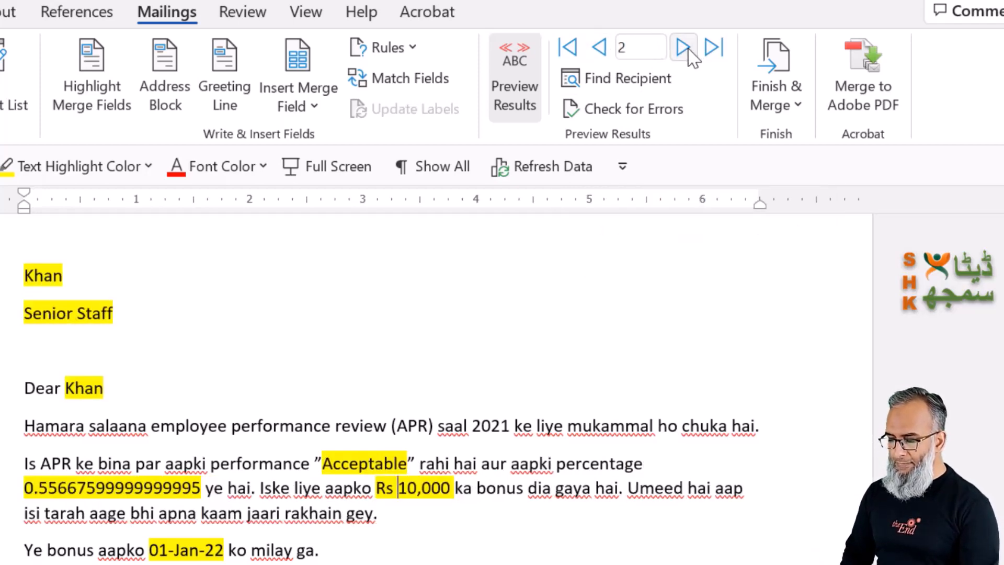
{"action": "left_click", "coordinate": [683, 48]}
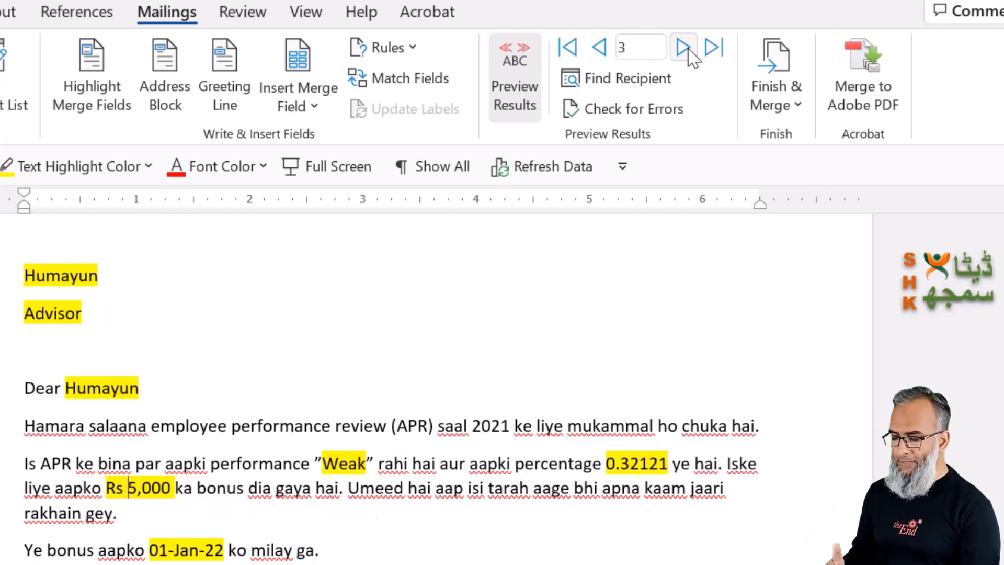
{"action": "left_click", "coordinate": [683, 48]}
{"action": "left_click", "coordinate": [683, 47]}
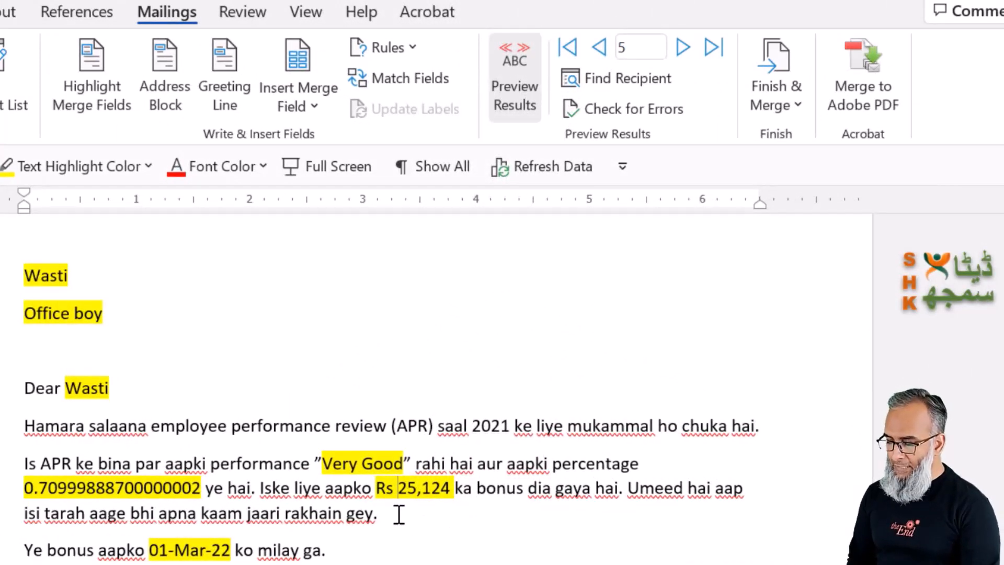
- Add the date format switch \@ "MMM dd, YYYY" to the Date merge field's code and switch the field back to its result
{"action": "left_click", "coordinate": [209, 550]}
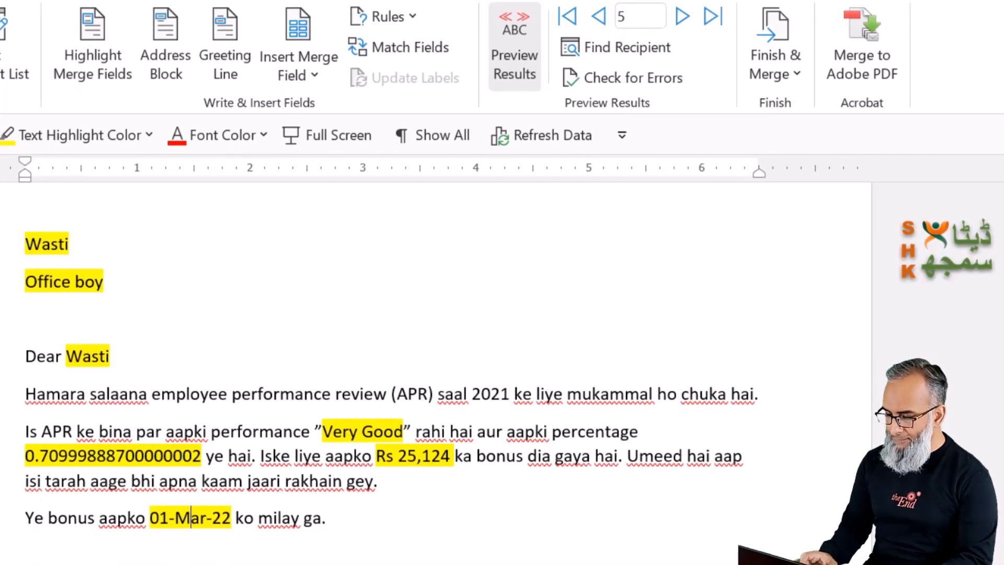
{"action": "key", "text": "shift+F9"}
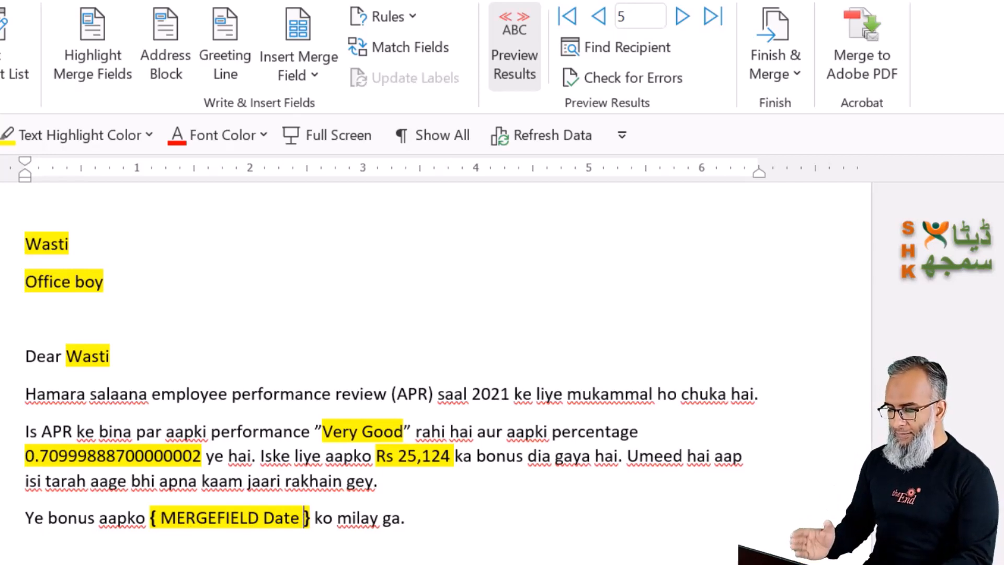
{"action": "type", "text": "\\"}
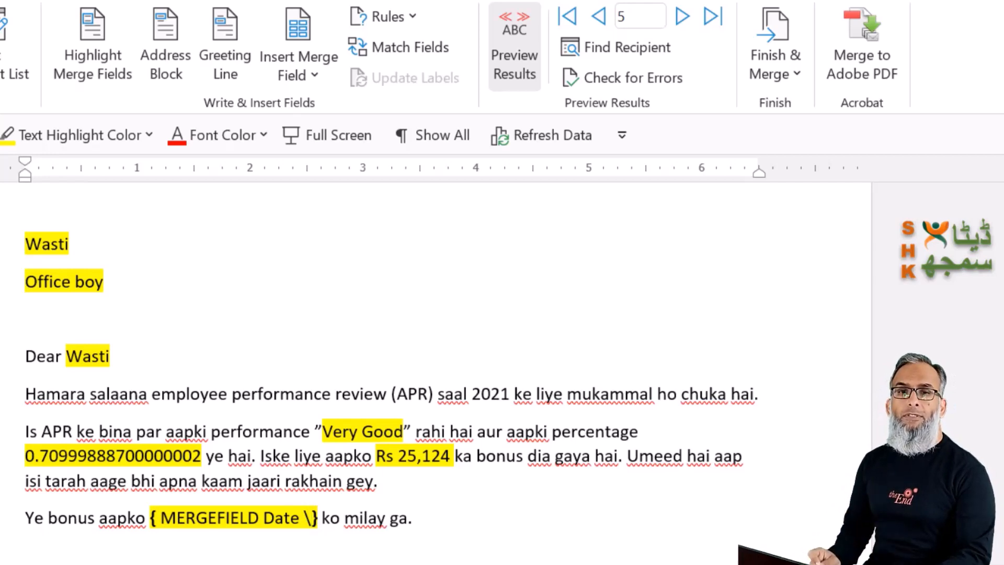
{"action": "type", "text": "@"}
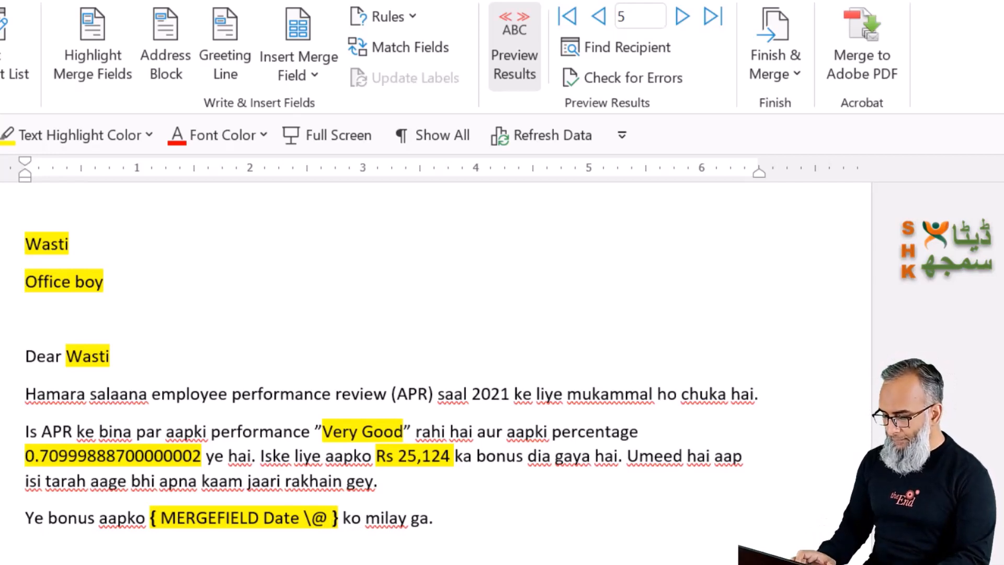
{"action": "type", "text": " \""}
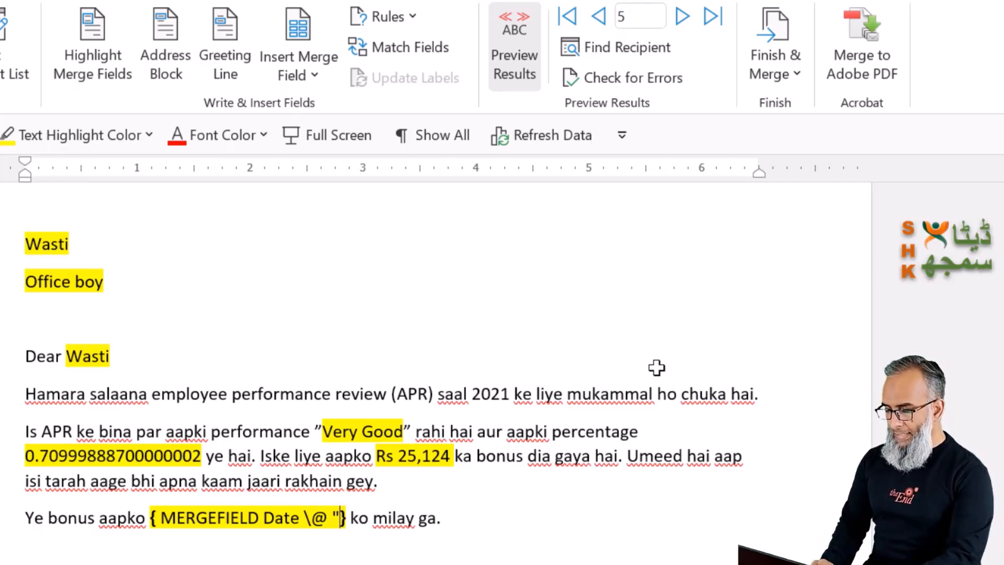
{"action": "type", "text": "MMM"}
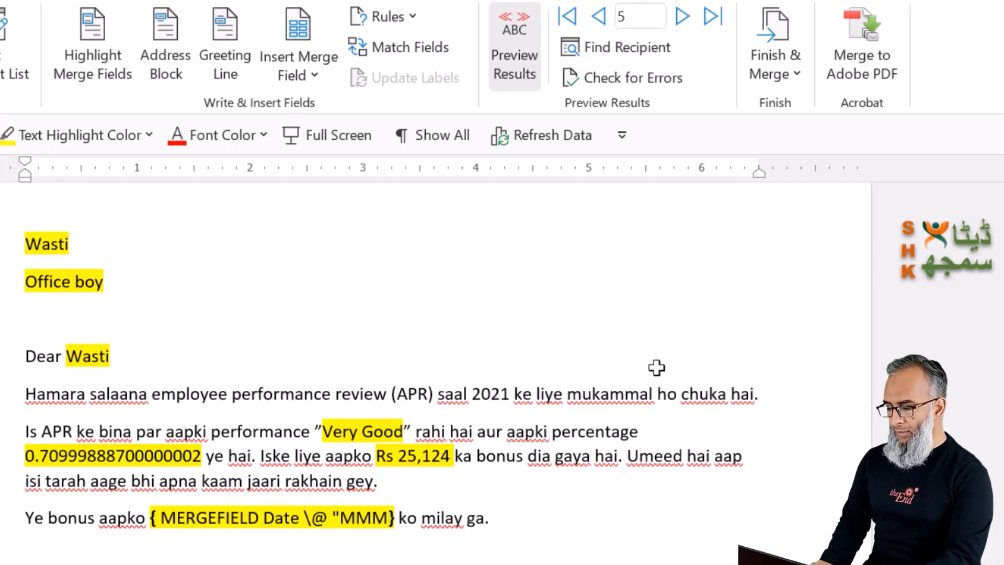
{"action": "type", "text": " dd"}
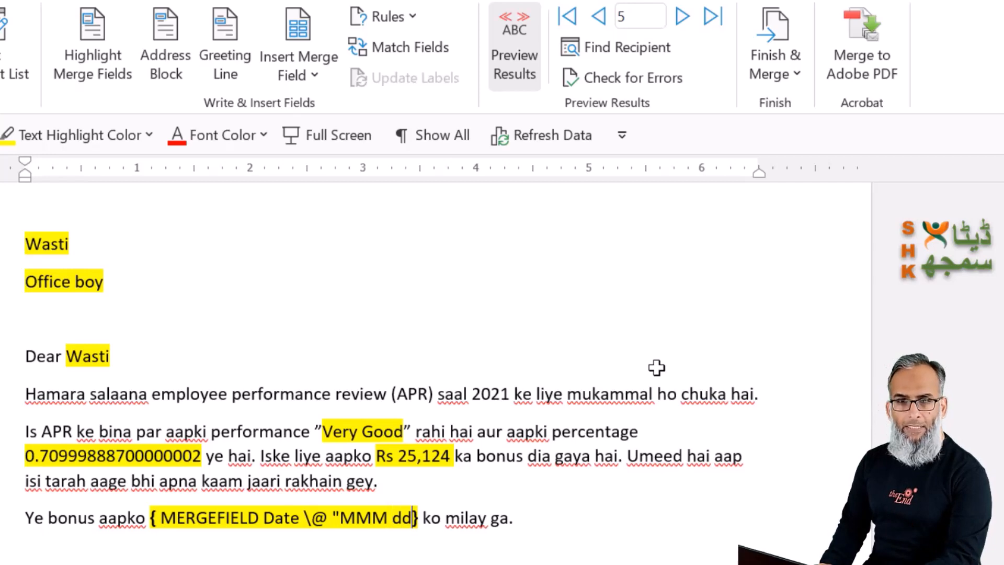
{"action": "type", "text": ", "}
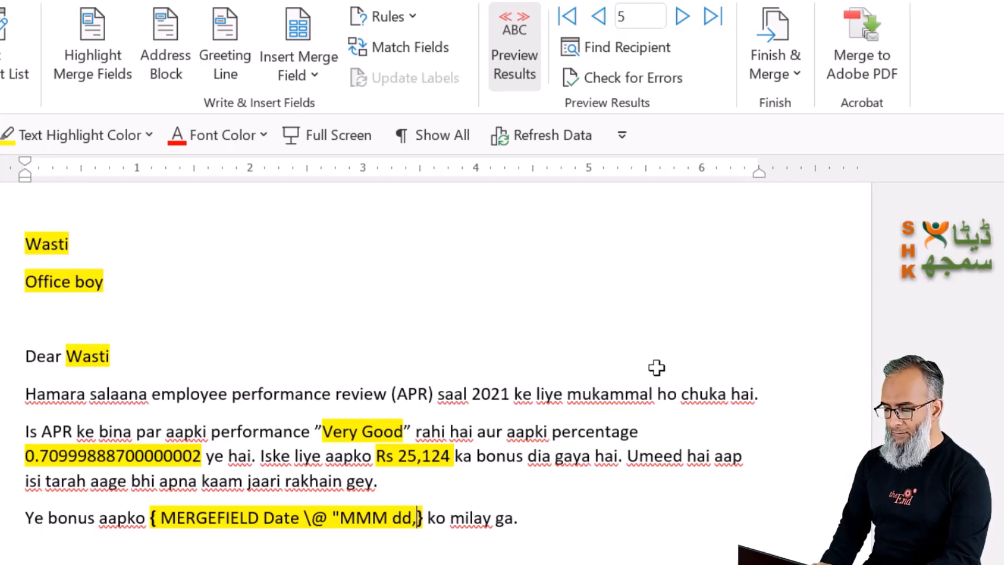
{"action": "type", "text": "YYYY"}
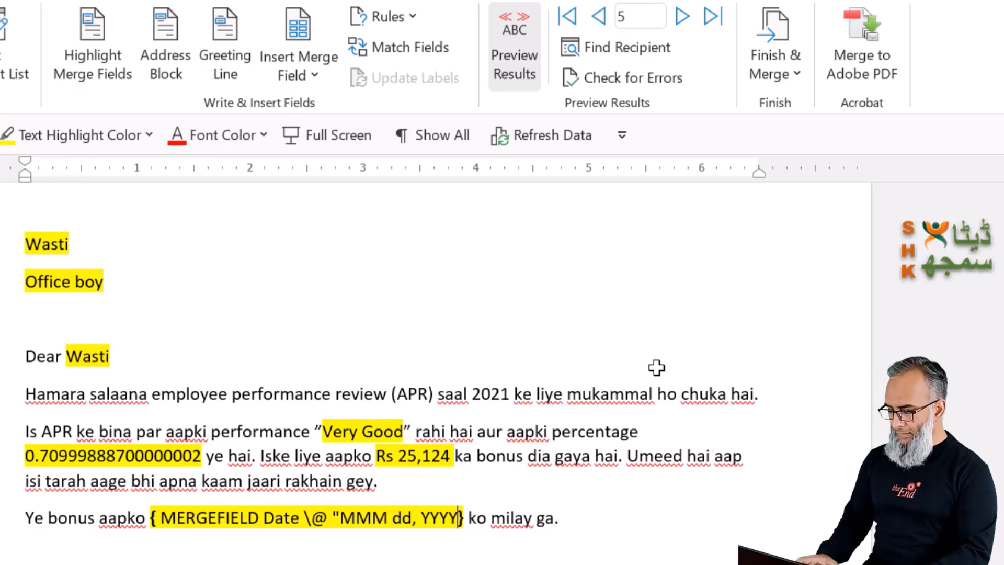
{"action": "type", "text": "\""}
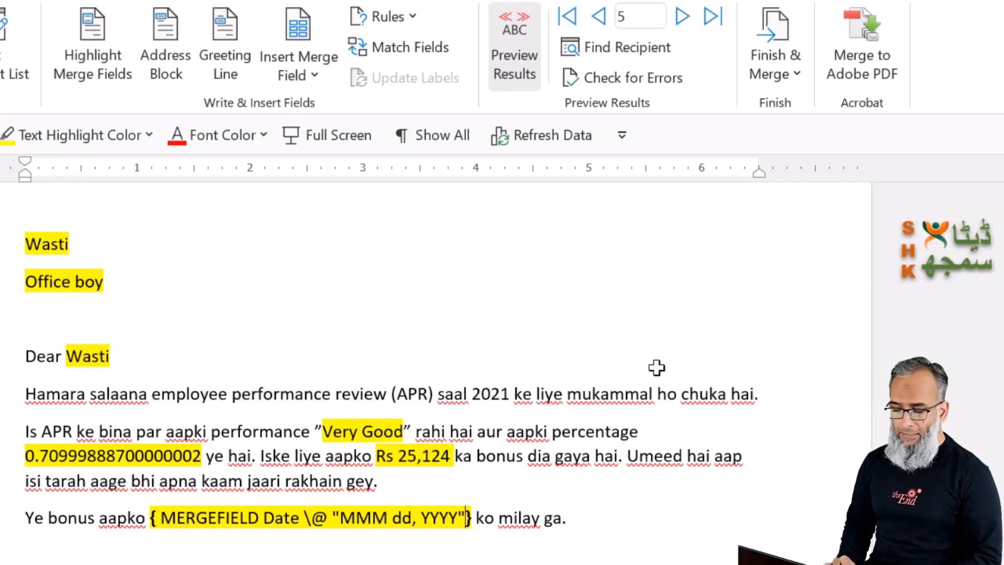
{"action": "right_click", "coordinate": [353, 520]}
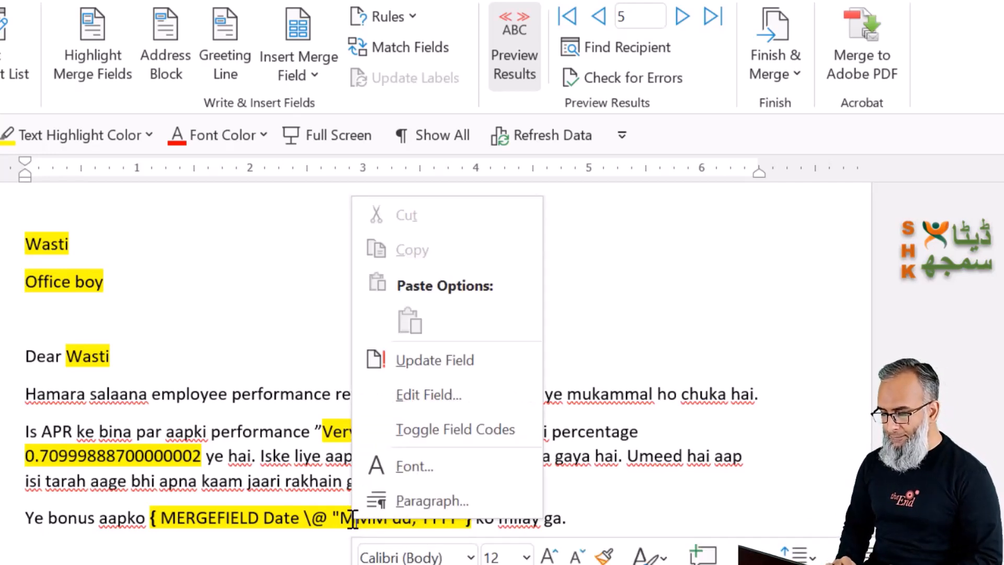
{"action": "left_click", "coordinate": [477, 438]}
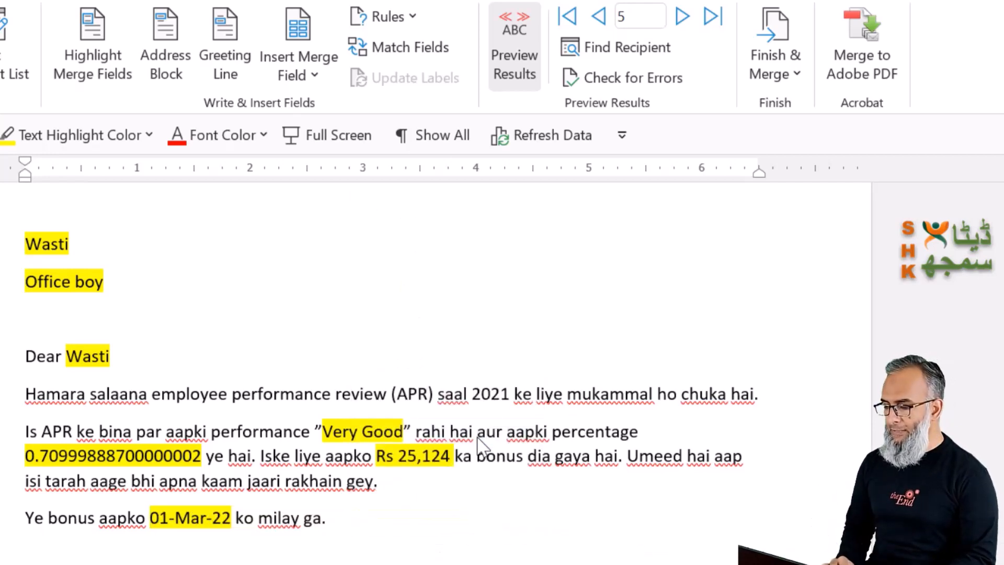
- Browse the merged letter previews from record 4 through record 11 to check the bonus date's format
{"action": "left_click", "coordinate": [599, 18]}
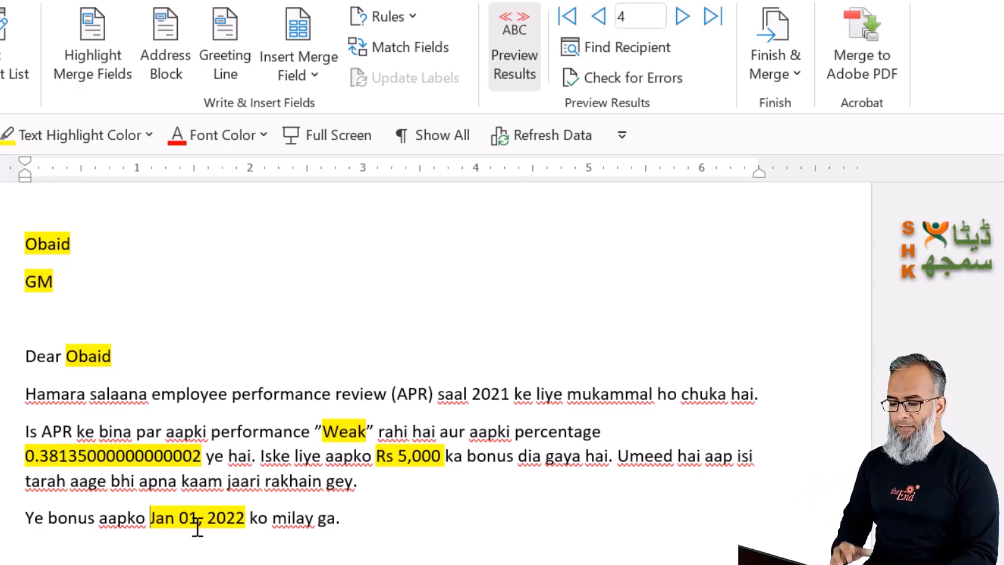
{"action": "left_click", "coordinate": [682, 17]}
{"action": "left_click", "coordinate": [682, 18]}
{"action": "left_click", "coordinate": [681, 17]}
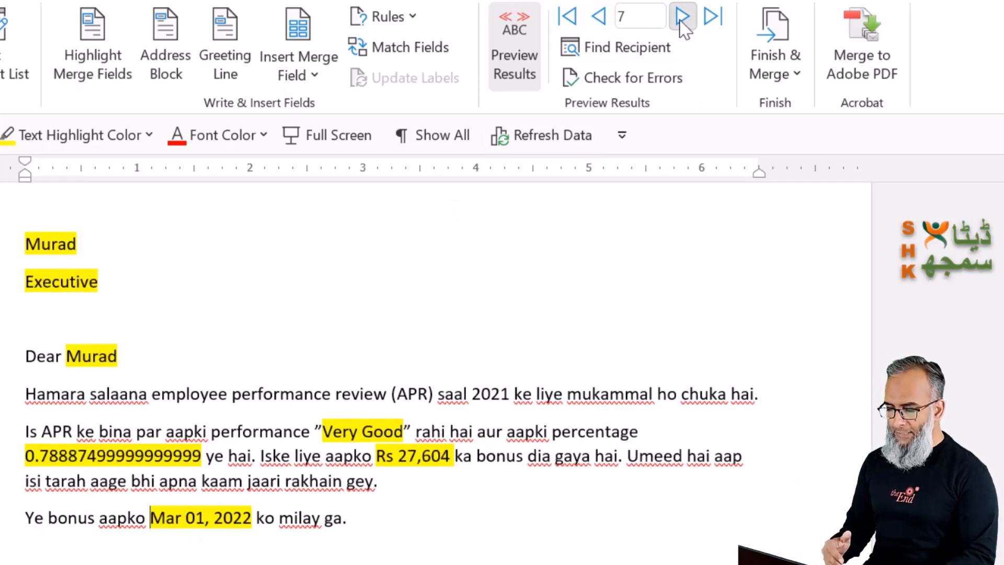
{"action": "left_click", "coordinate": [681, 17]}
{"action": "left_click", "coordinate": [682, 17]}
{"action": "left_click", "coordinate": [681, 18]}
{"action": "left_click", "coordinate": [682, 18]}
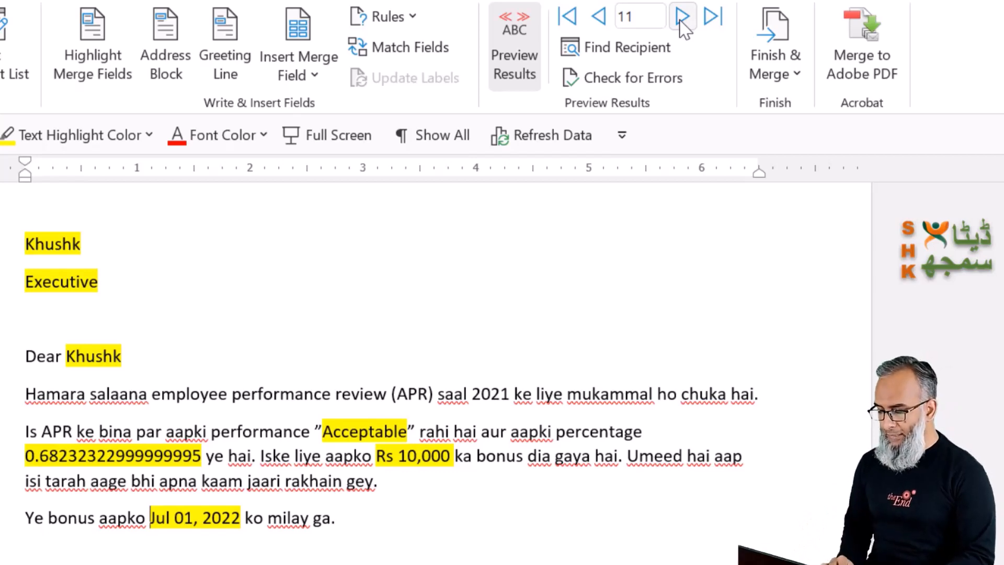
- Change the Date merge field's format switch to "dddd MMMM dd, YYYY" and preview the previous record to refresh the date
{"action": "left_click", "coordinate": [195, 517]}
{"action": "key", "text": "BackSpace"}
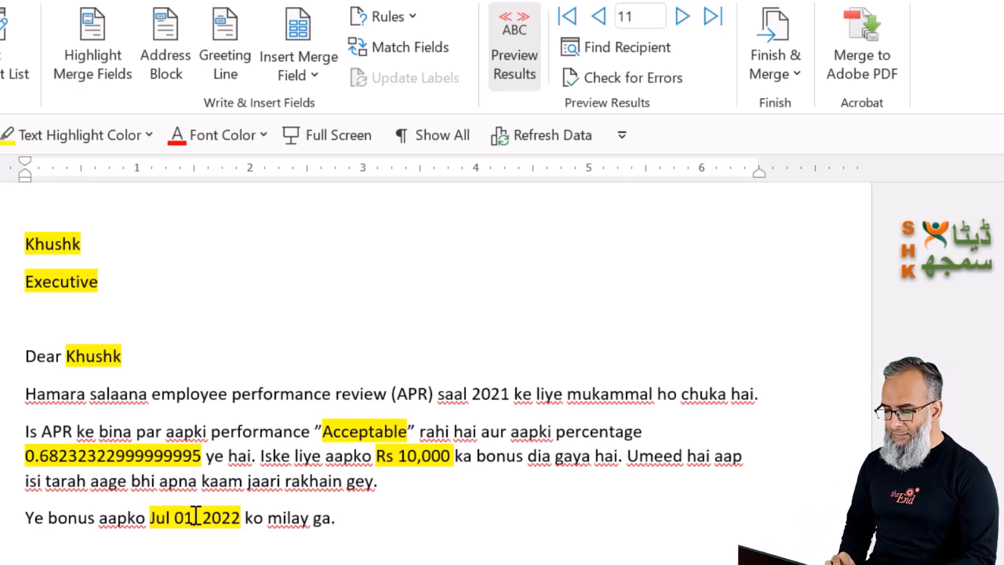
{"action": "type", "text": ","}
{"action": "right_click", "coordinate": [195, 517]}
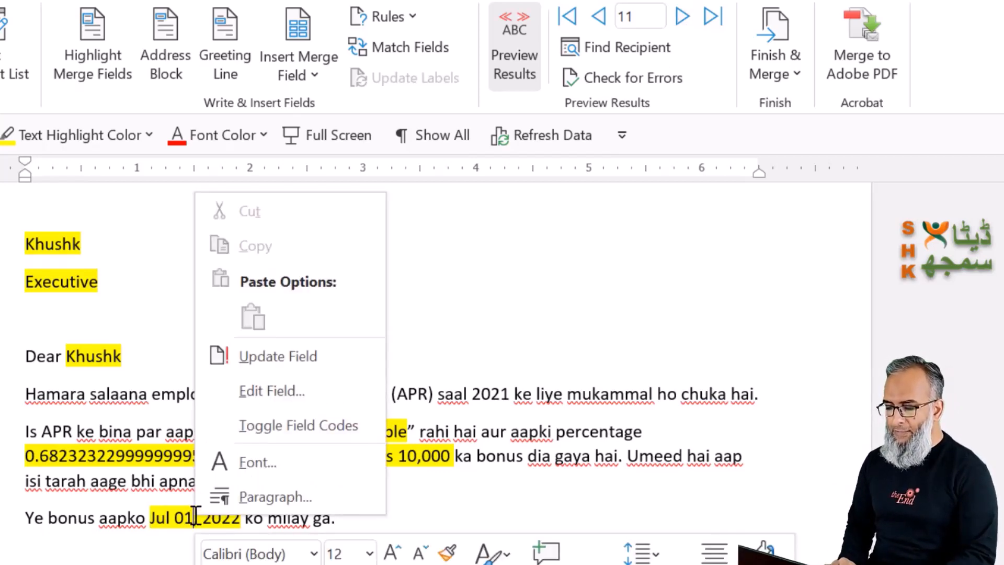
{"action": "left_click", "coordinate": [339, 440]}
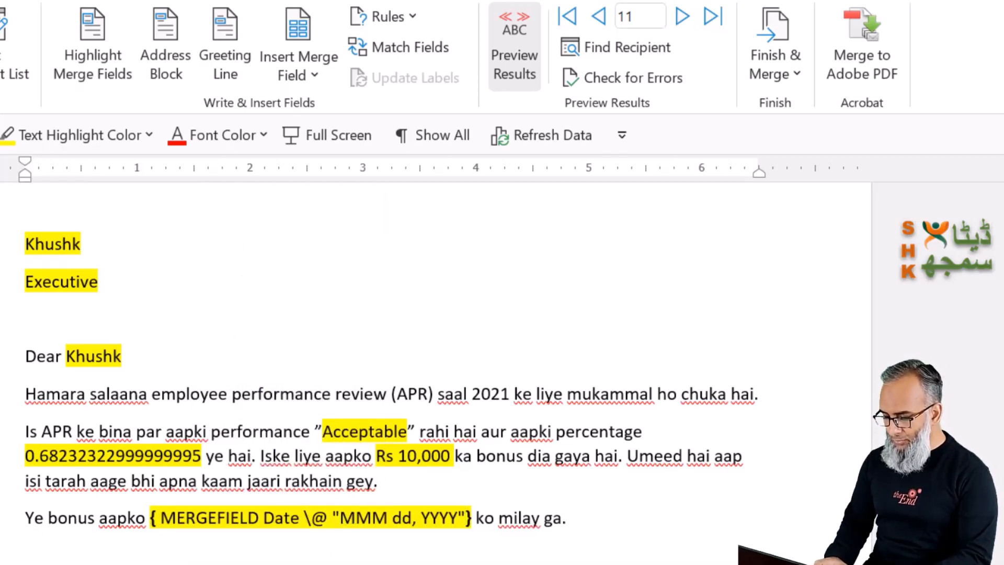
{"action": "type", "text": "M"}
{"action": "left_click", "coordinate": [340, 518]}
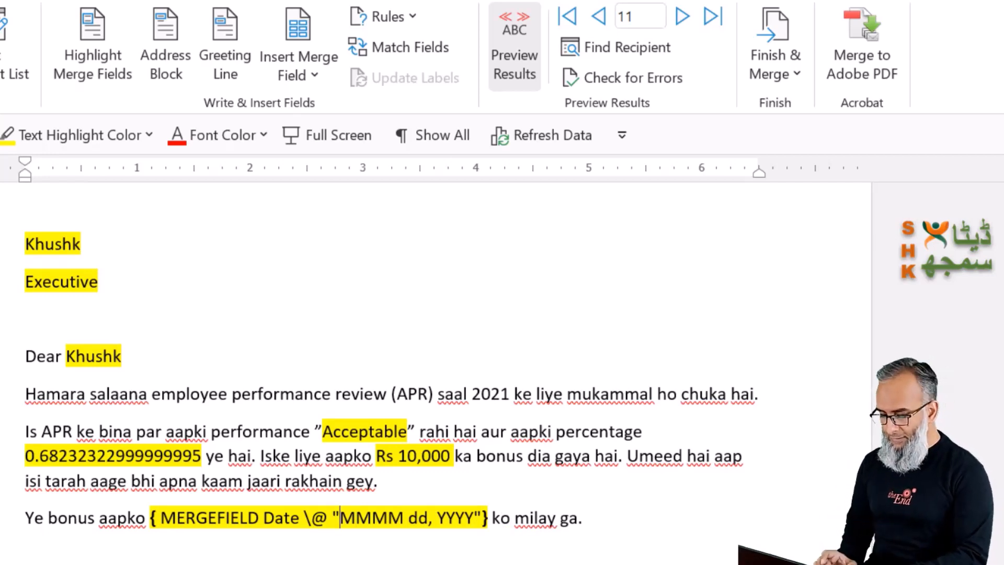
{"action": "type", "text": "dddd"}
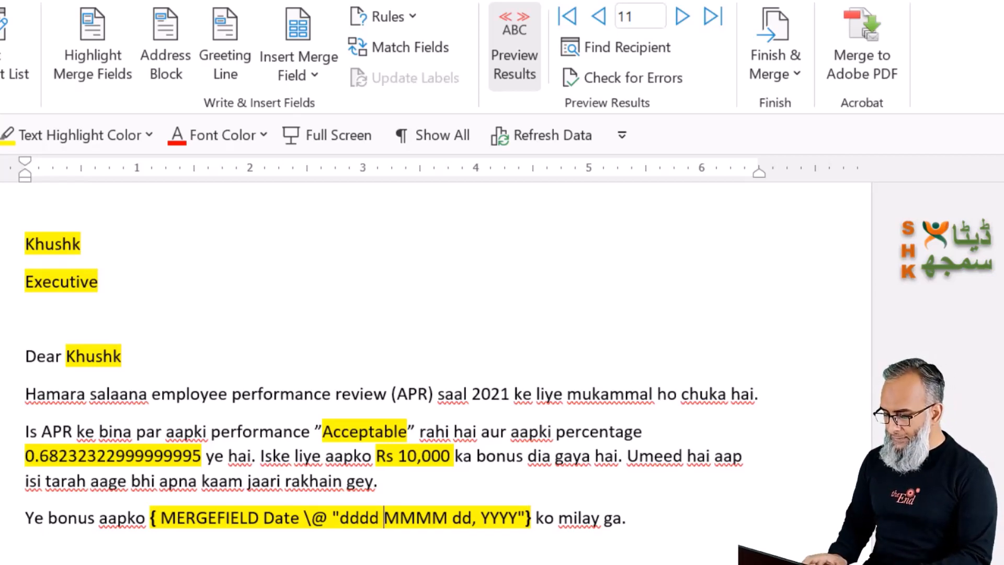
{"action": "key", "text": "shift+F9"}
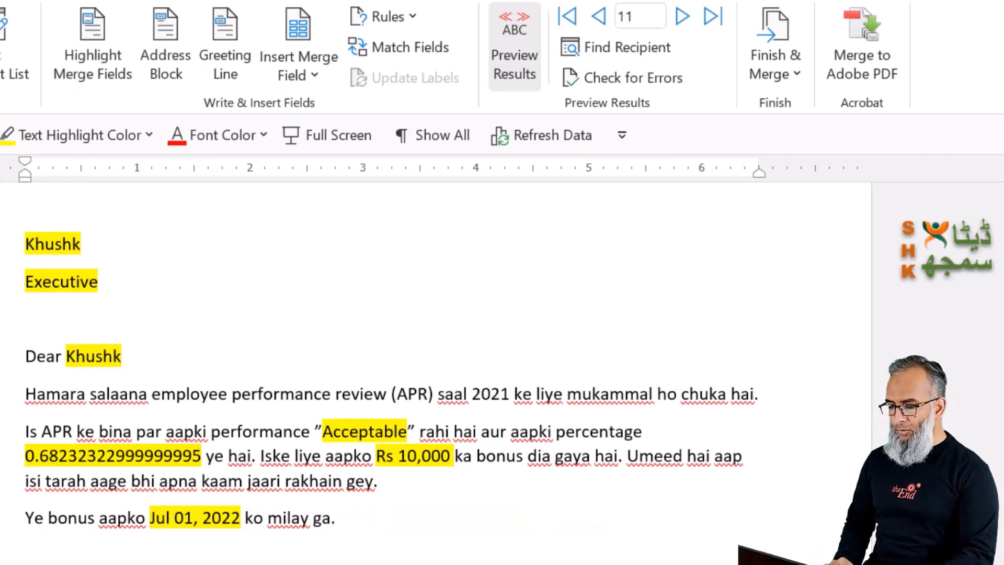
{"action": "left_click", "coordinate": [600, 16]}
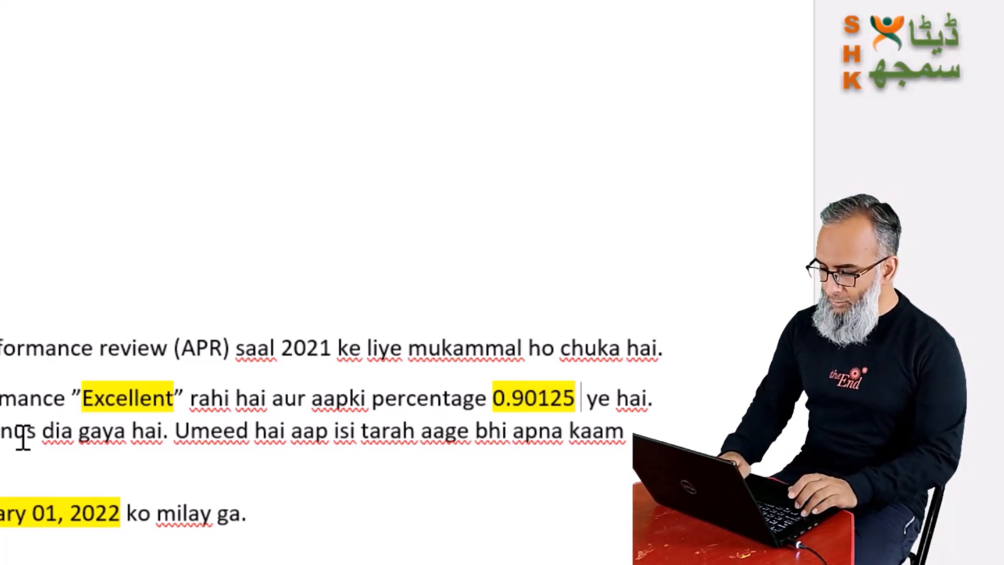
- Insert a formula field after the percentage merge field that multiplies 100 by the age merge field (=100*age)
{"action": "key", "text": "ctrl+F9"}
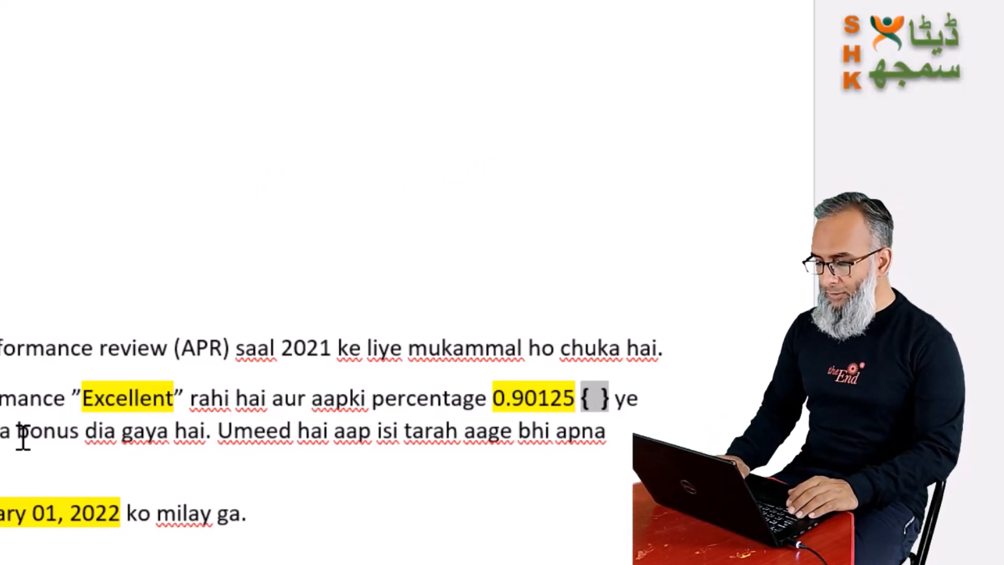
{"action": "type", "text": "=100 "}
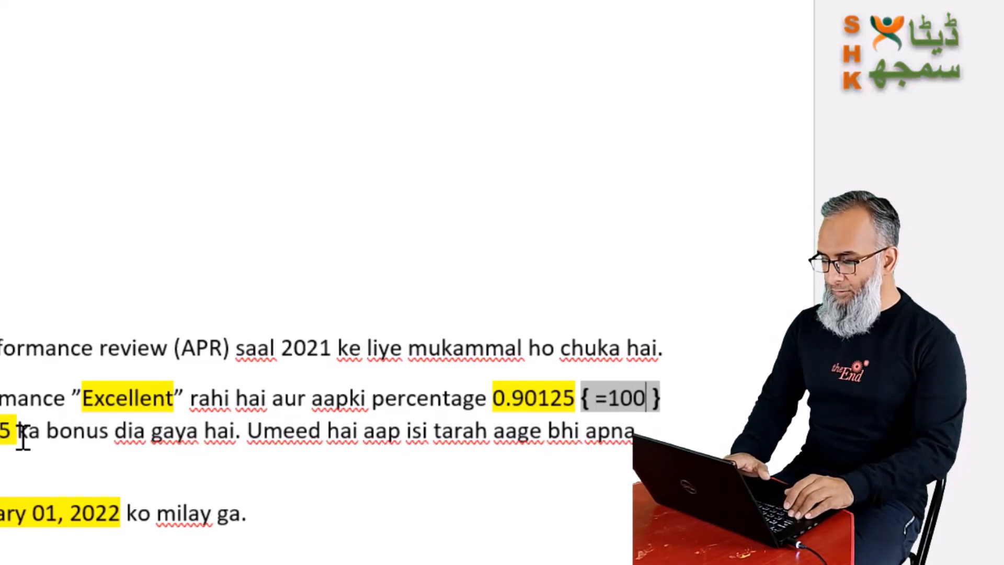
{"action": "type", "text": "*"}
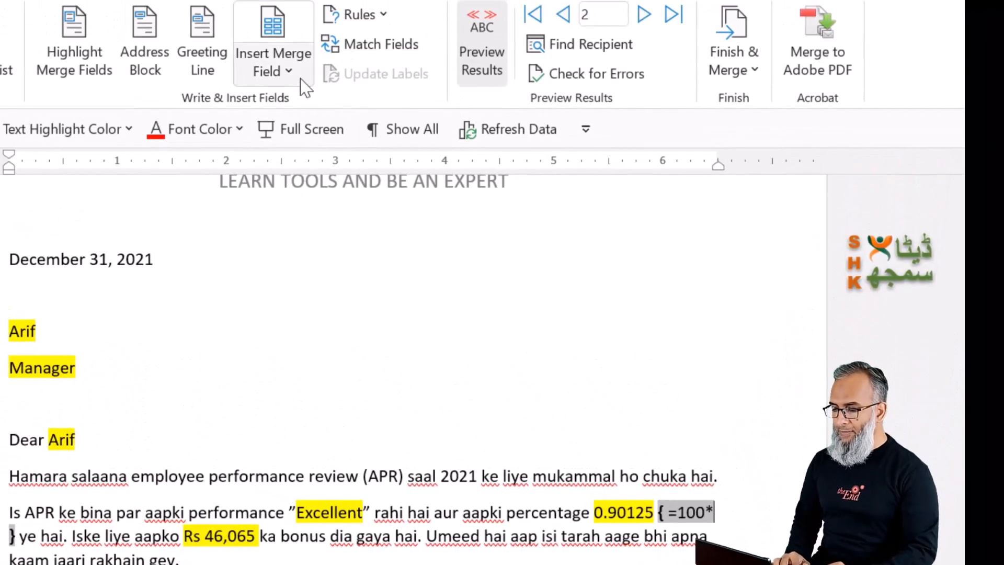
{"action": "left_click", "coordinate": [301, 79]}
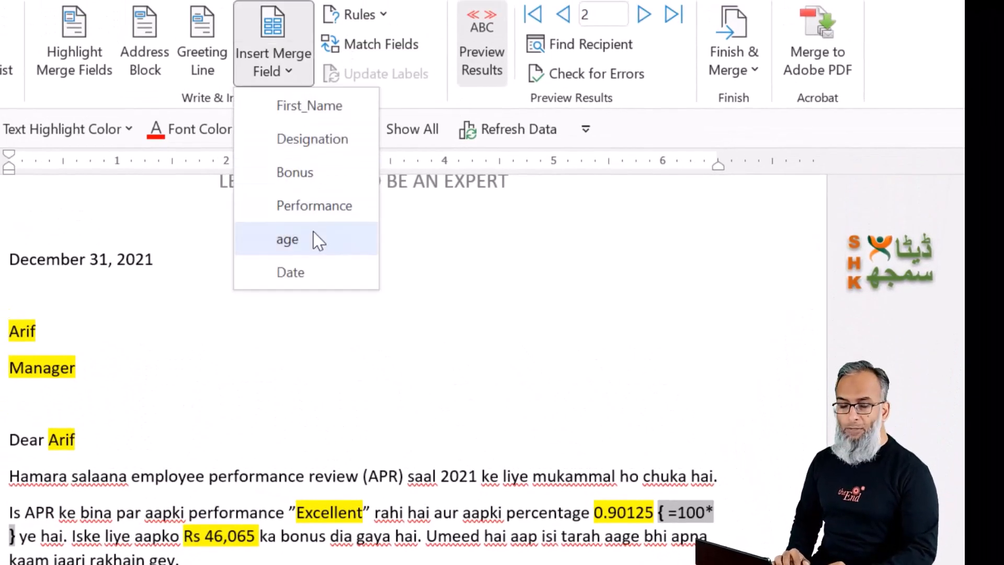
{"action": "left_click", "coordinate": [287, 239]}
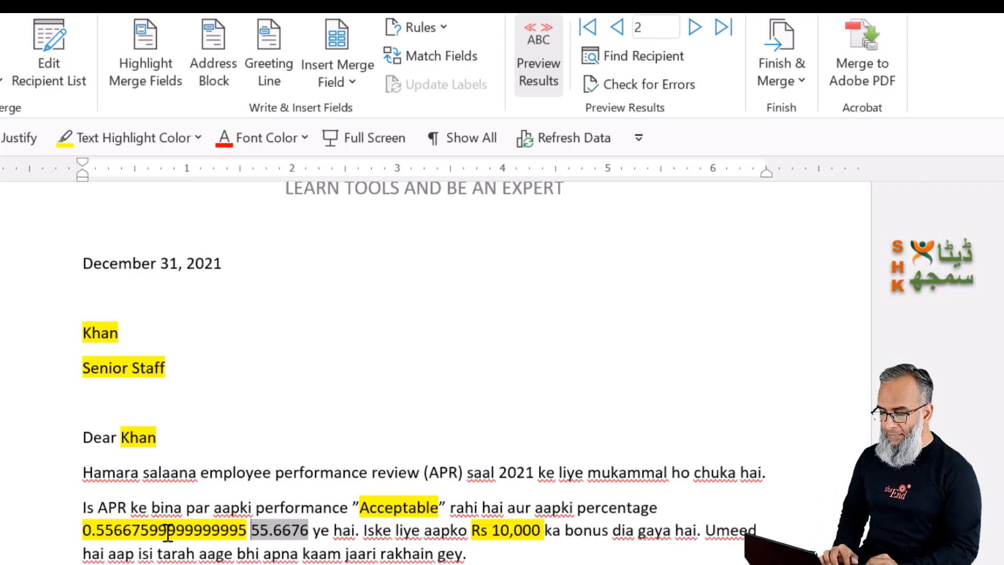
- Preview records 3 to 5 and compare the original percentage field with the formula field's result
{"action": "left_click", "coordinate": [141, 531]}
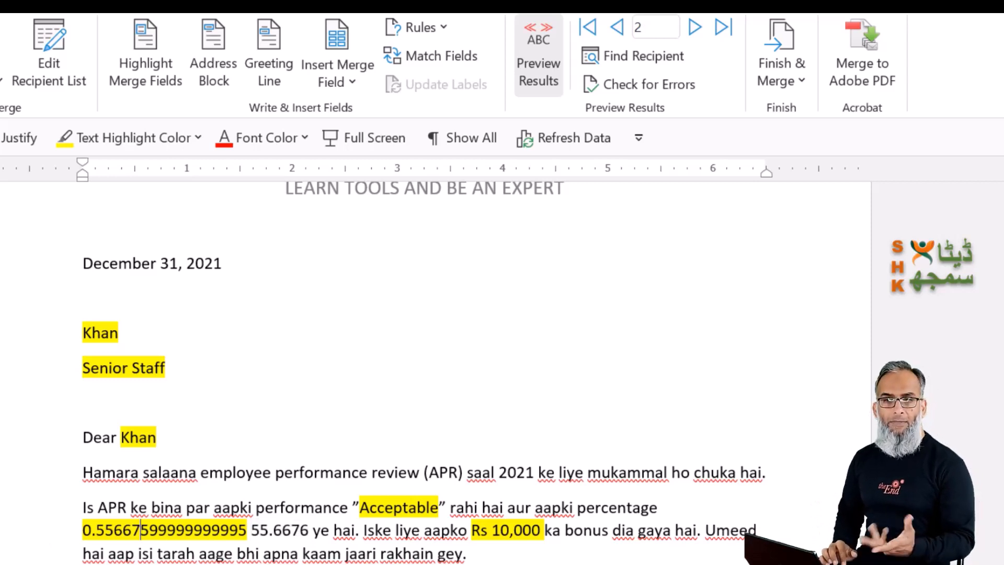
{"action": "left_click", "coordinate": [697, 31]}
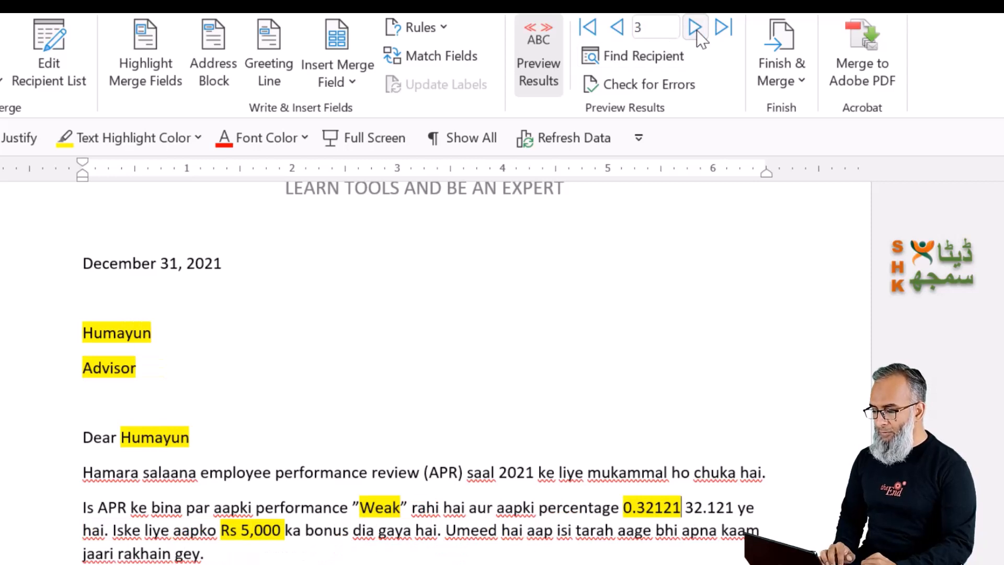
{"action": "left_click", "coordinate": [698, 32]}
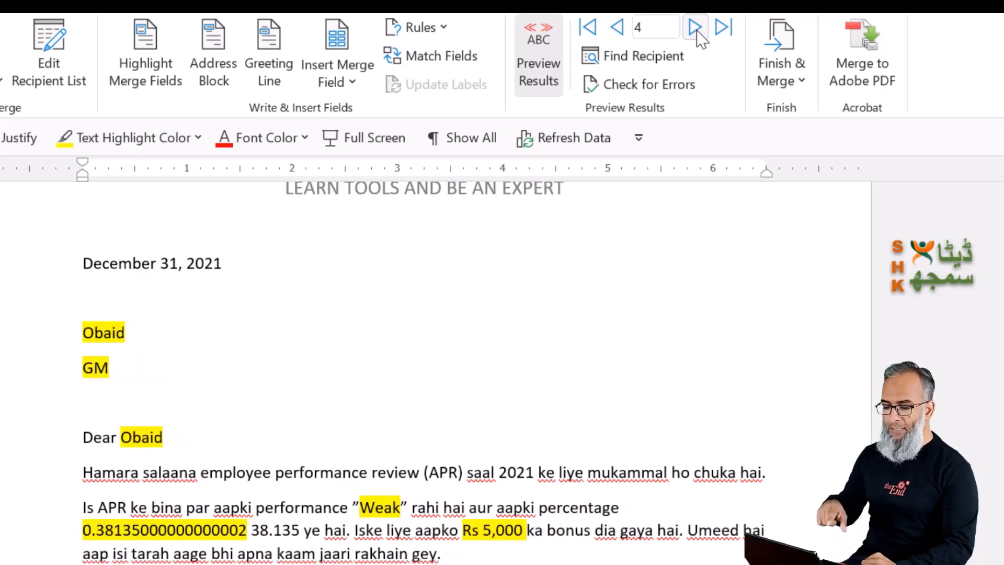
{"action": "left_click", "coordinate": [697, 32]}
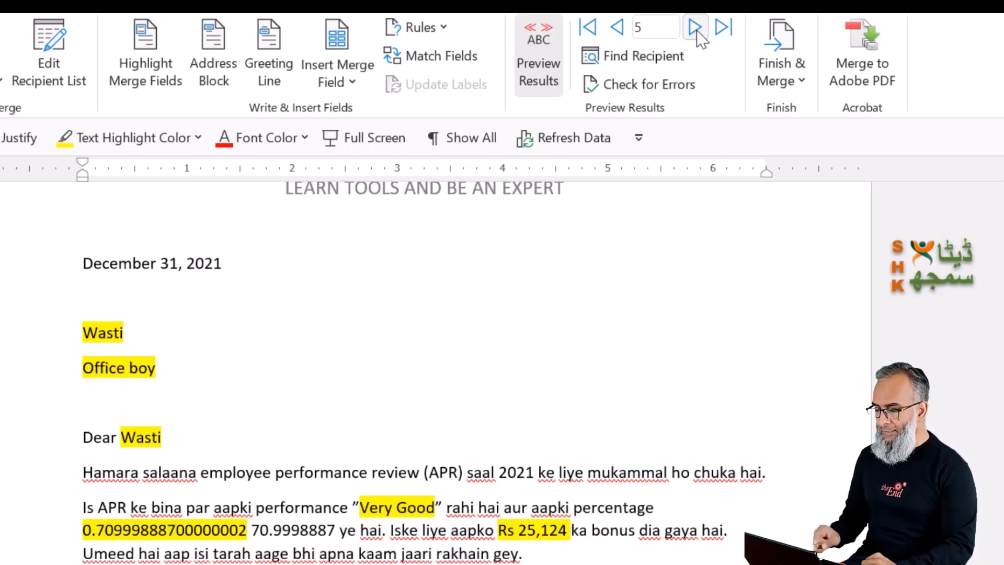
- Delete the original unformatted percentage merge field in front of the formula field and place the cursor in the formula field
{"action": "left_click", "coordinate": [294, 531]}
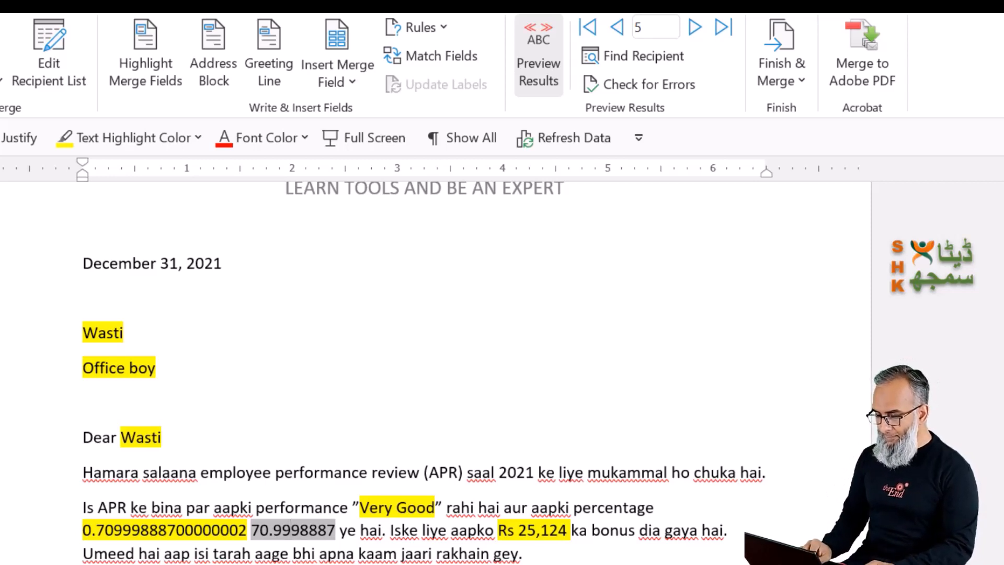
{"action": "key", "text": "Left"}
{"action": "key", "text": "Left"}
{"action": "key", "text": "Left"}
{"action": "key", "text": "Left"}
{"action": "key", "text": "Left"}
{"action": "key", "text": "Left"}
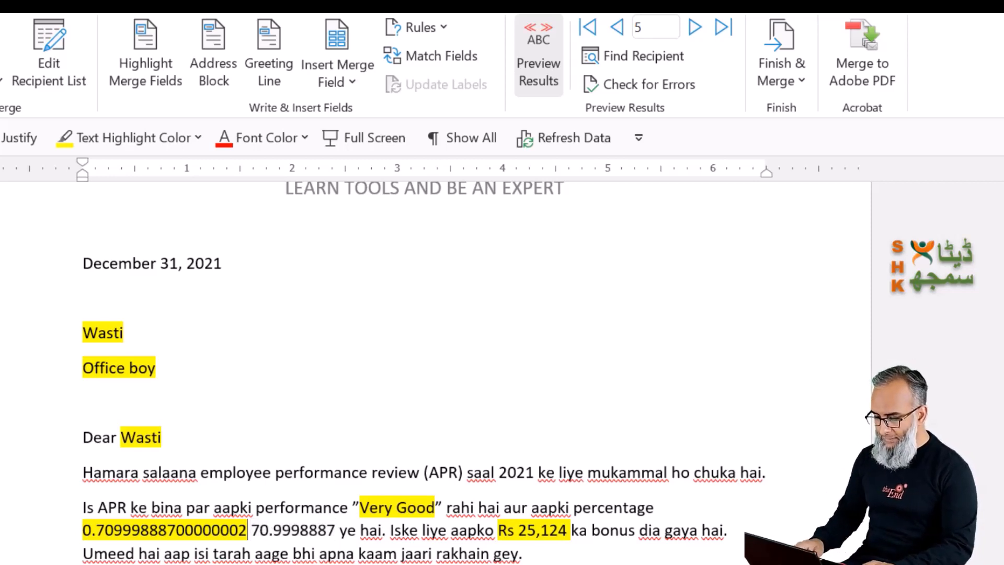
{"action": "key", "text": "BackSpace"}
{"action": "key", "text": "BackSpace"}
{"action": "key", "text": "BackSpace"}
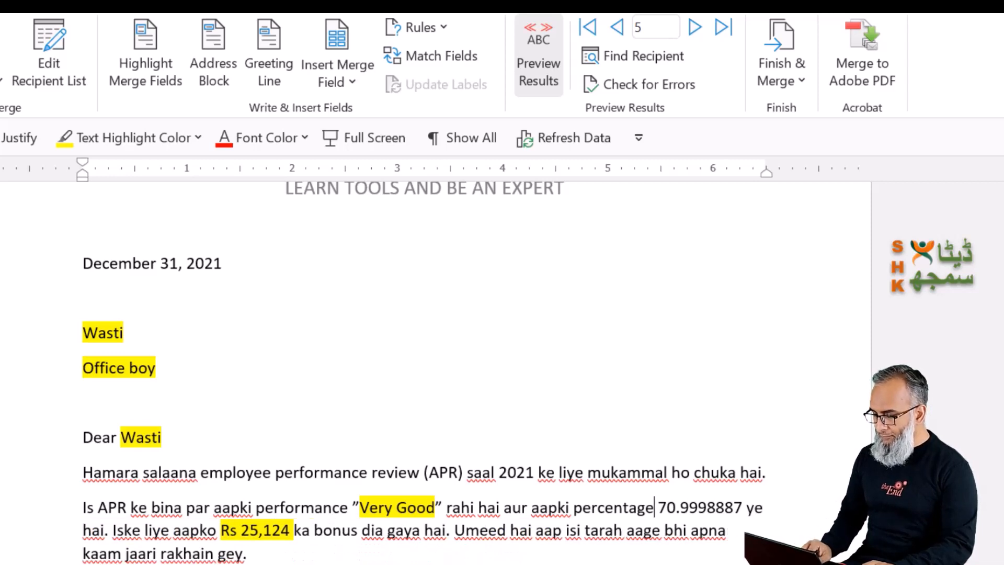
{"action": "key", "text": "Right"}
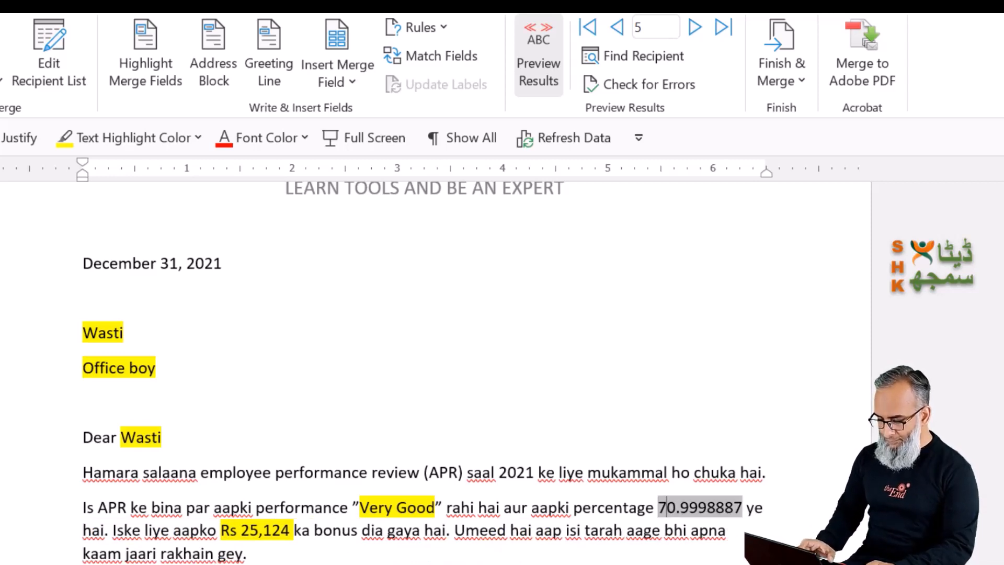
- Add the numeric format switch \# "0.00%" to the percentage formula field and hide its field code again
{"action": "key", "text": "shift+F9"}
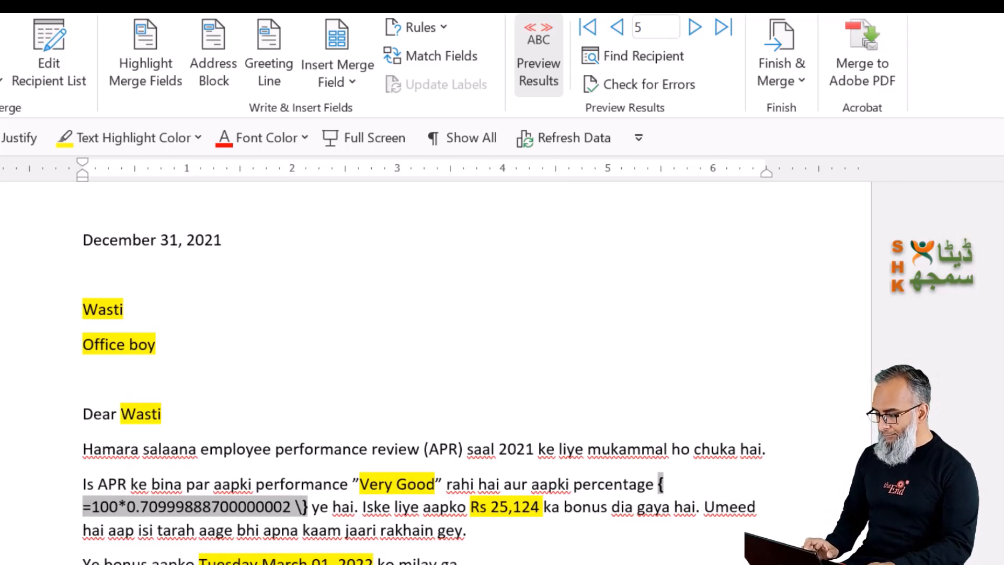
{"action": "type", "text": "#"}
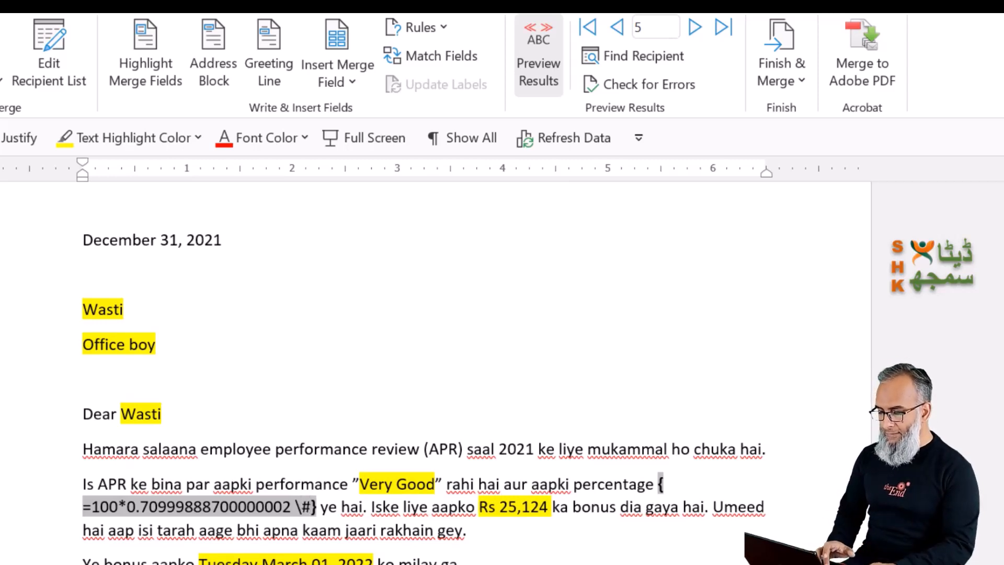
{"action": "type", "text": " \"0."}
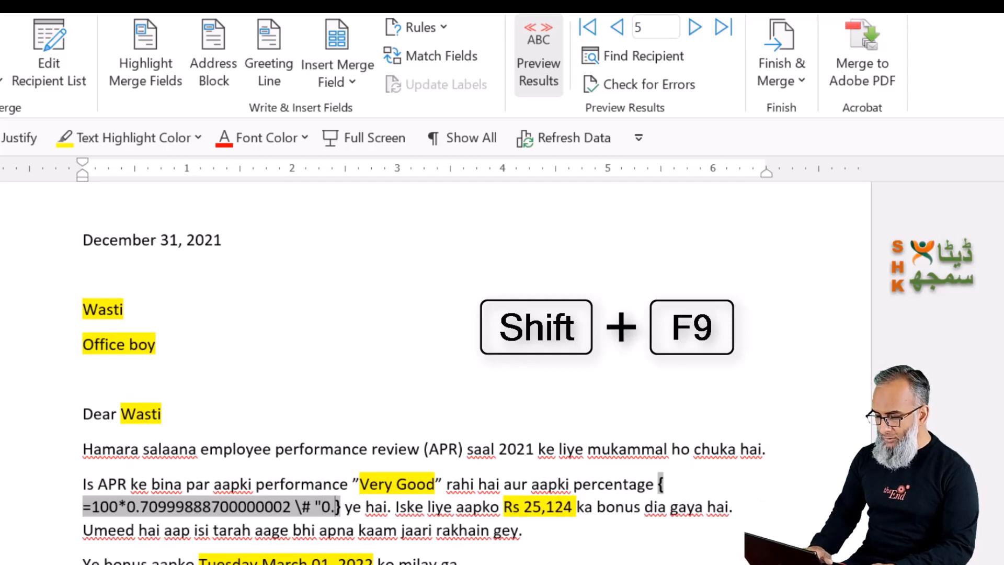
{"action": "type", "text": "00%\""}
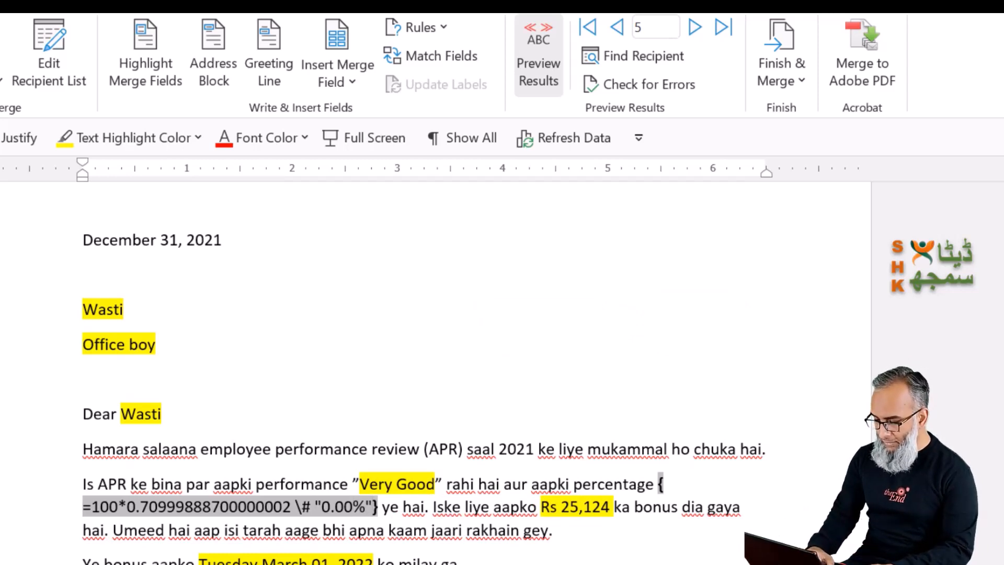
{"action": "key", "text": "shift+F9"}
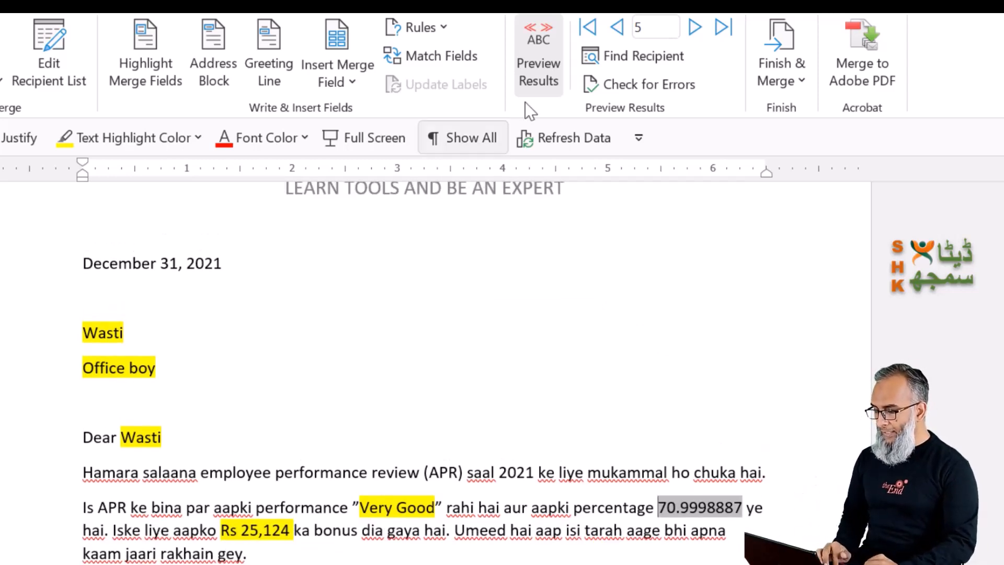
- Preview the letters back to record 1 and forward to record 7 to check the percentage format
{"action": "left_click", "coordinate": [615, 30]}
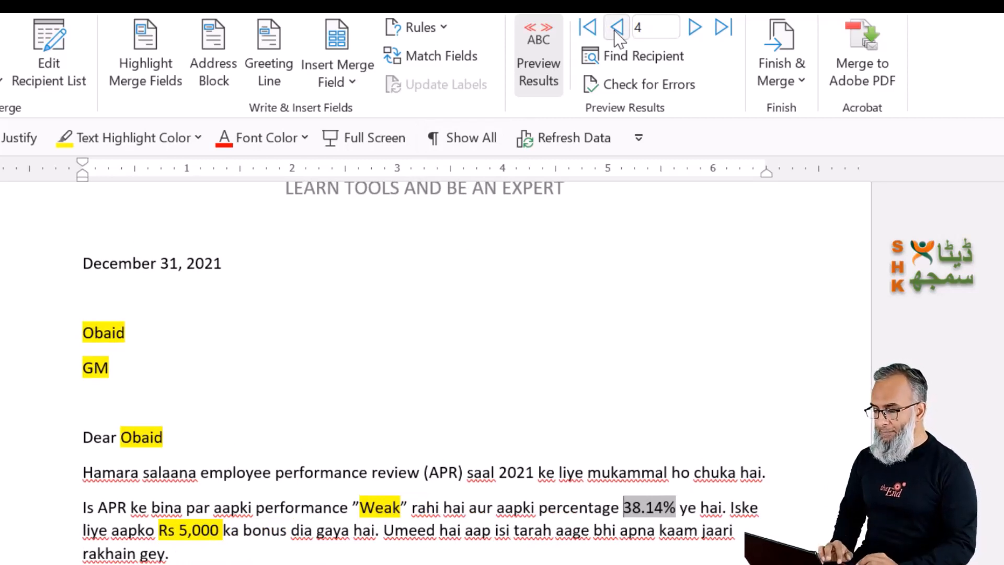
{"action": "left_click", "coordinate": [617, 30]}
{"action": "left_click", "coordinate": [617, 31]}
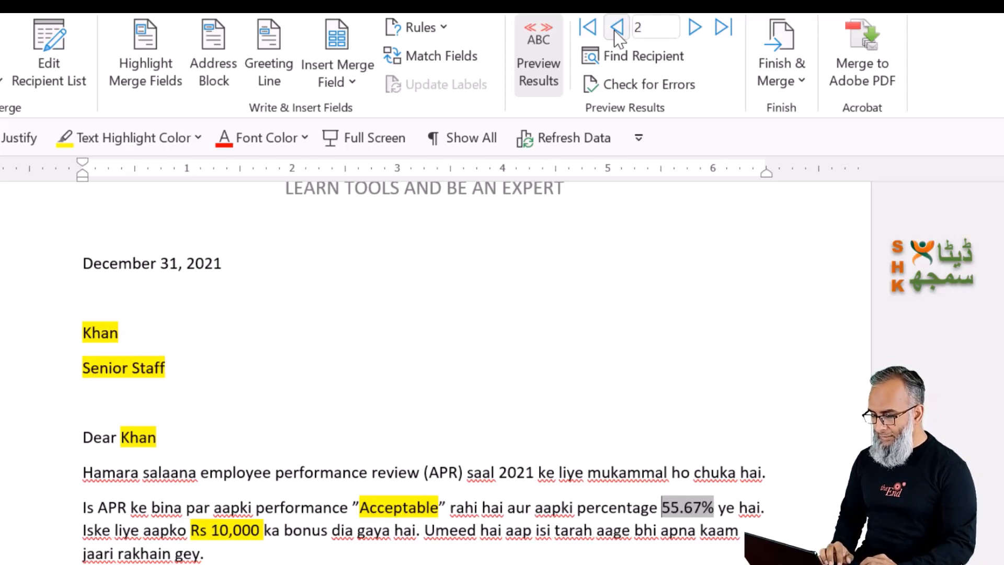
{"action": "left_click", "coordinate": [617, 30]}
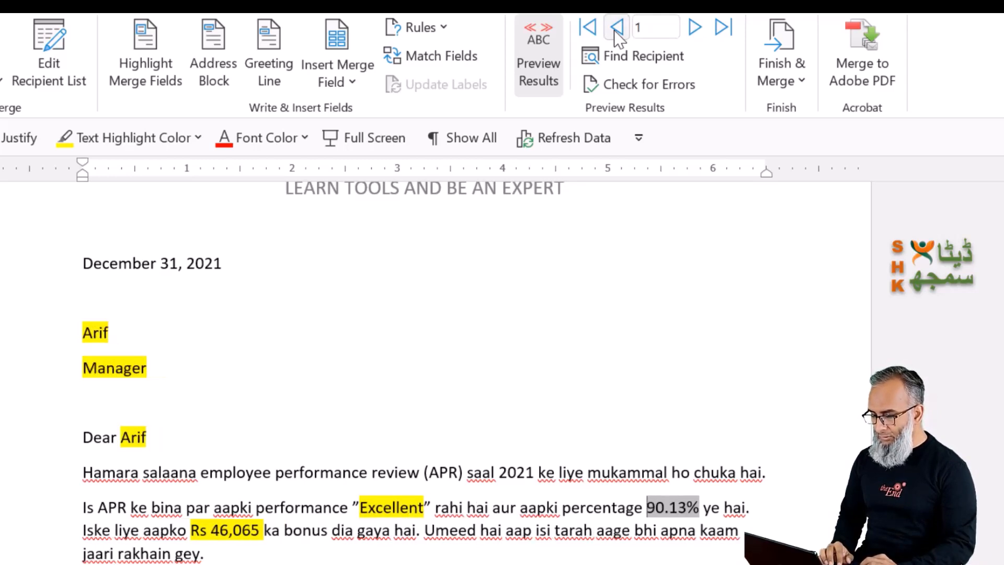
{"action": "left_click", "coordinate": [694, 31]}
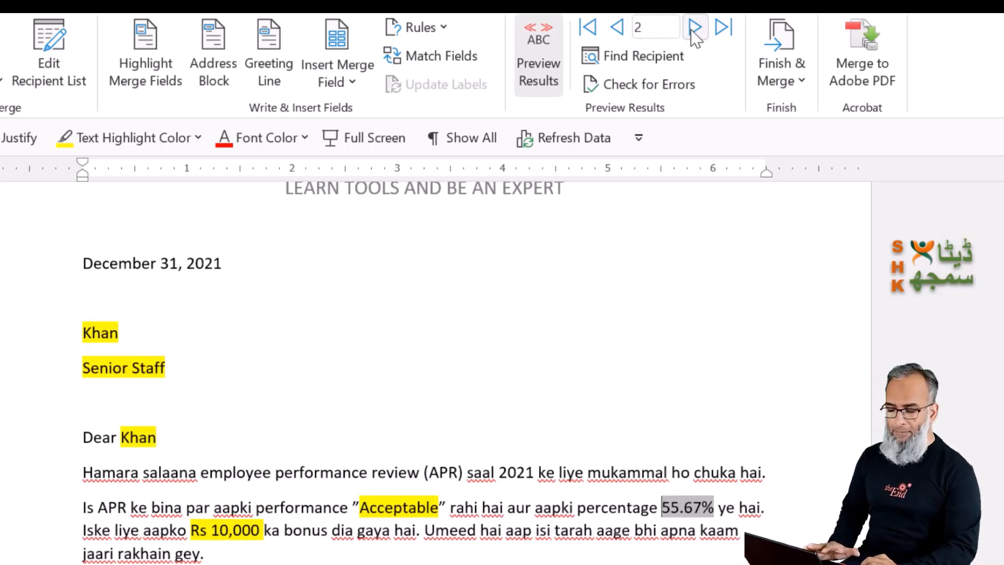
{"action": "left_click", "coordinate": [695, 33]}
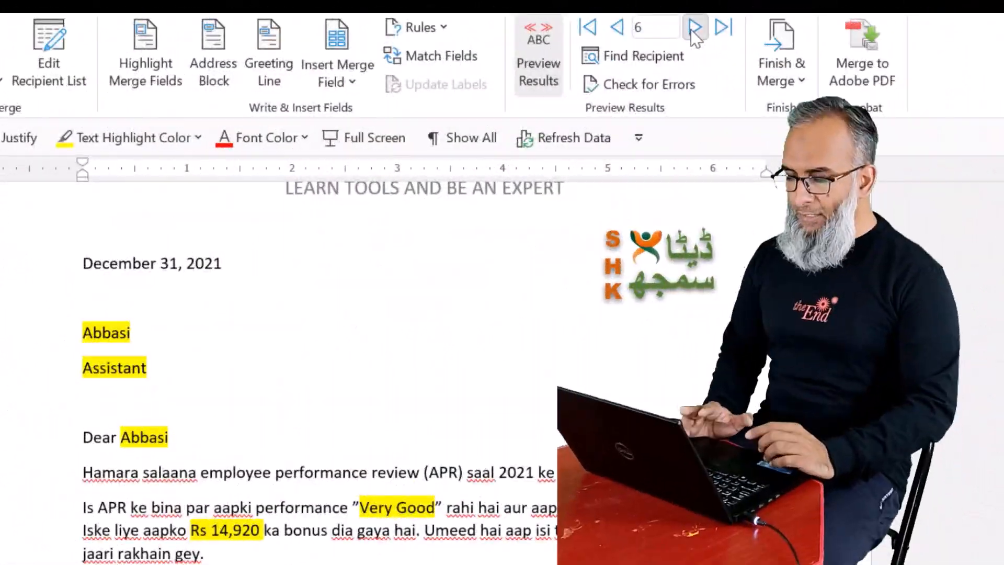
{"action": "left_click", "coordinate": [695, 33]}
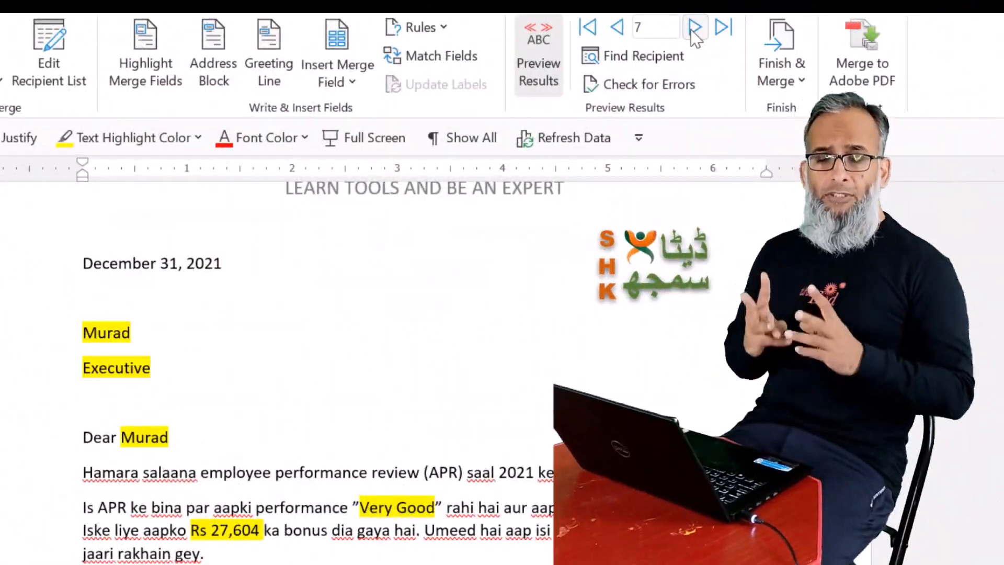